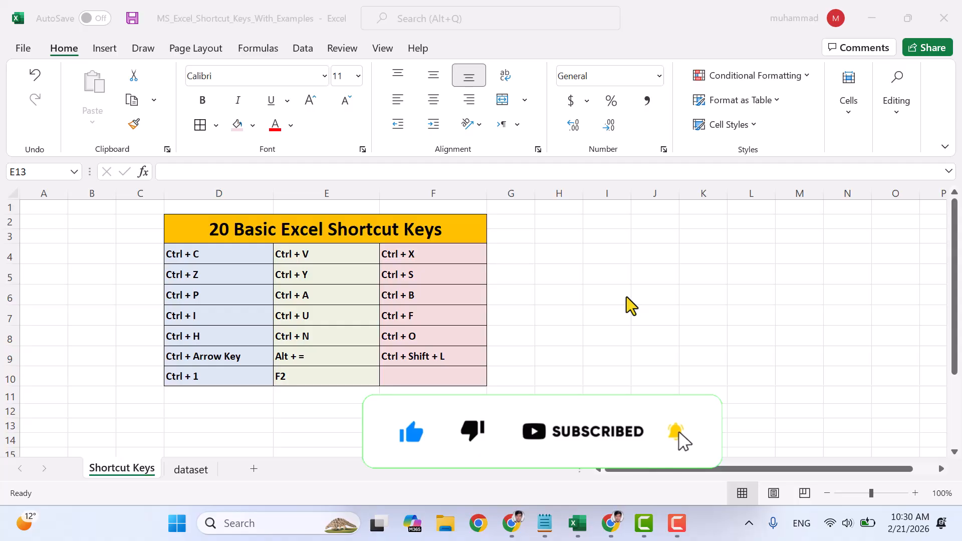
# - Copy the shortcut entries in F4:F9 and paste the copy into the range starting at cell F18
pyautogui.click(217, 253)
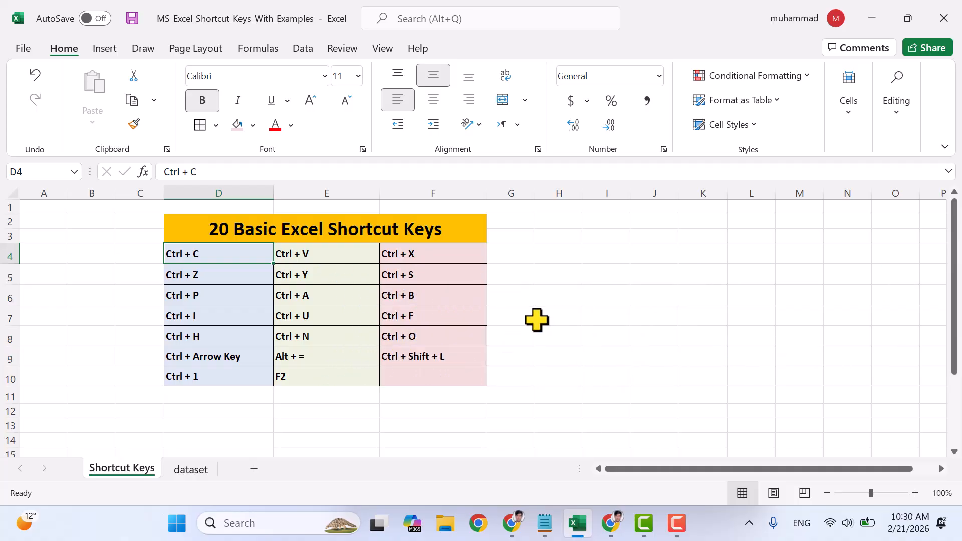
pyautogui.scroll(-1, 536, 320)
pyautogui.scroll(1, 536, 320)
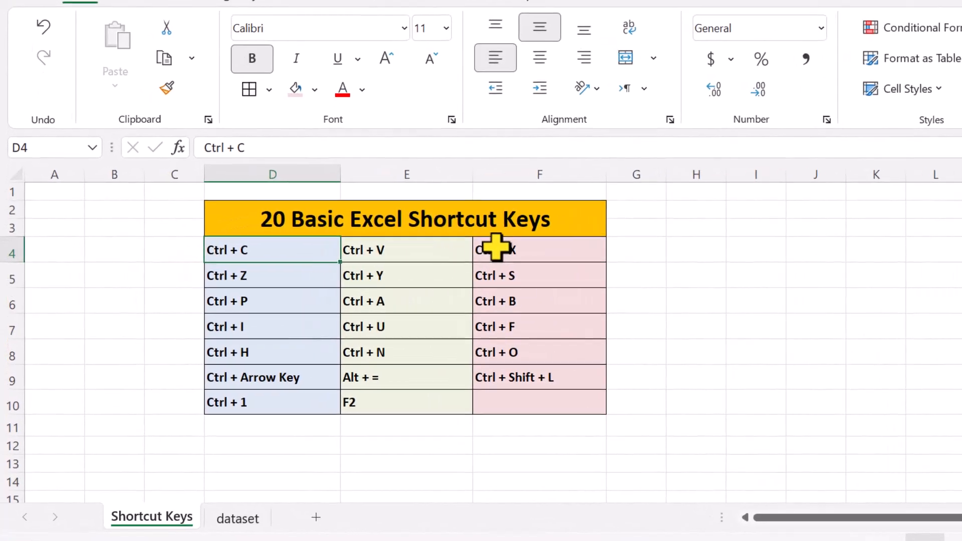
pyautogui.moveTo(415, 247); pyautogui.dragTo(442, 358)
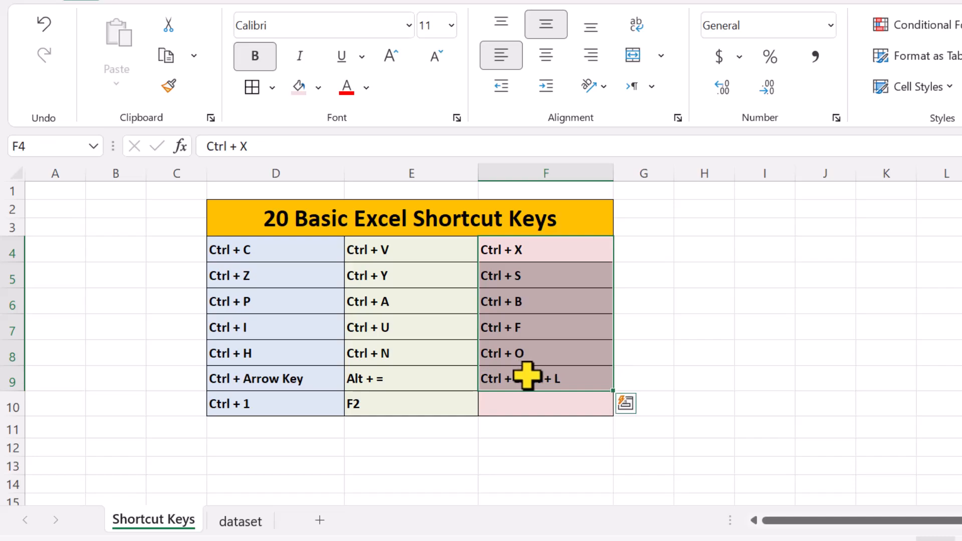
pyautogui.hotkey('ctrl', 'x')
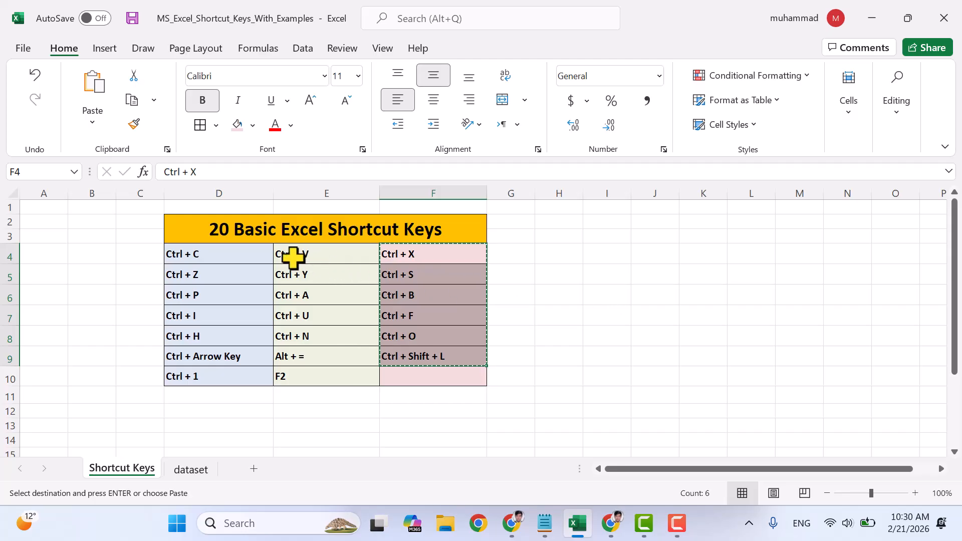
pyautogui.scroll(-3, 467, 383)
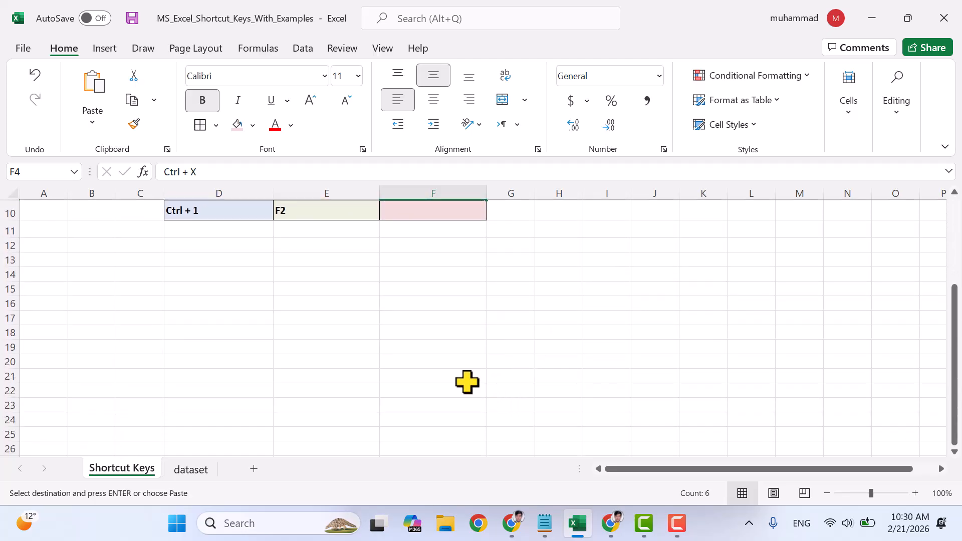
pyautogui.click(423, 332)
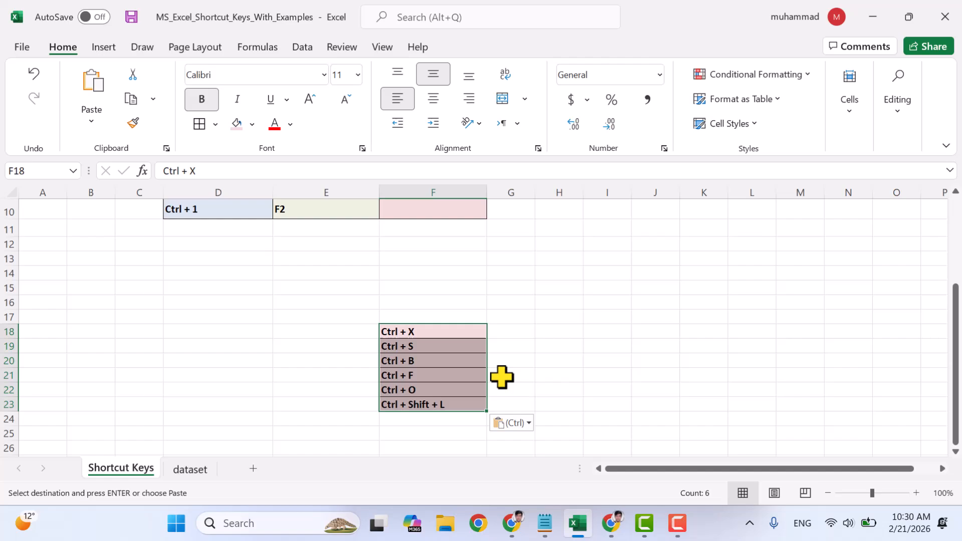
pyautogui.scroll(3, 508, 332)
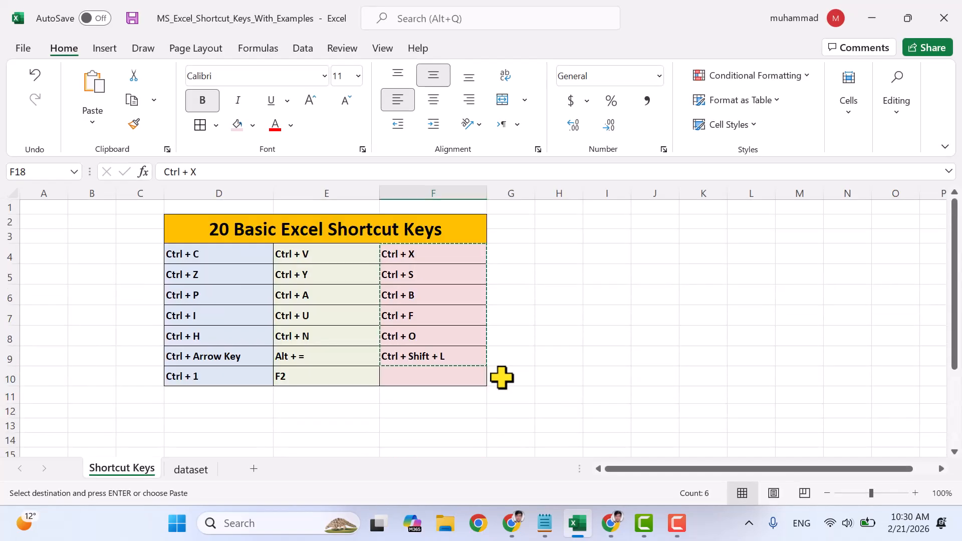
pyautogui.press('Escape')
pyautogui.click(532, 371)
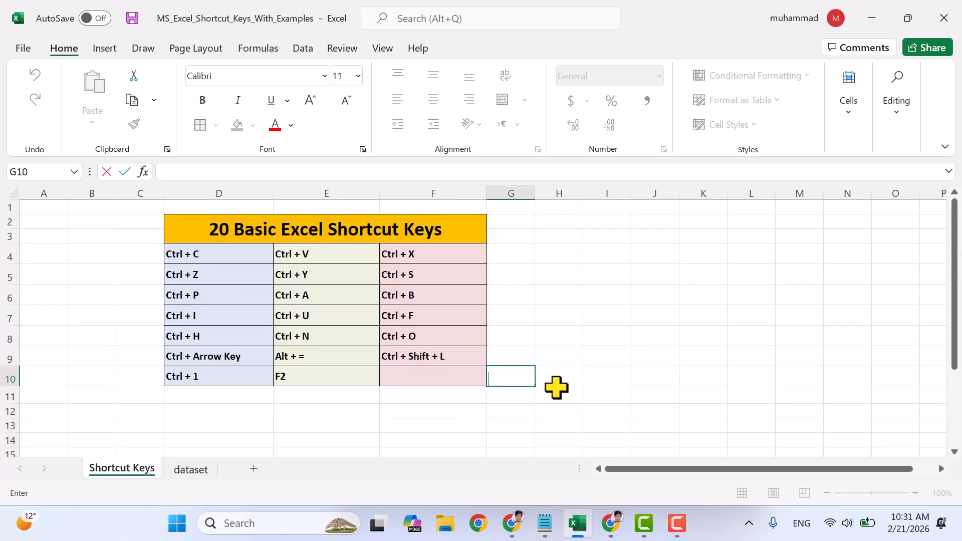
pyautogui.click(556, 387)
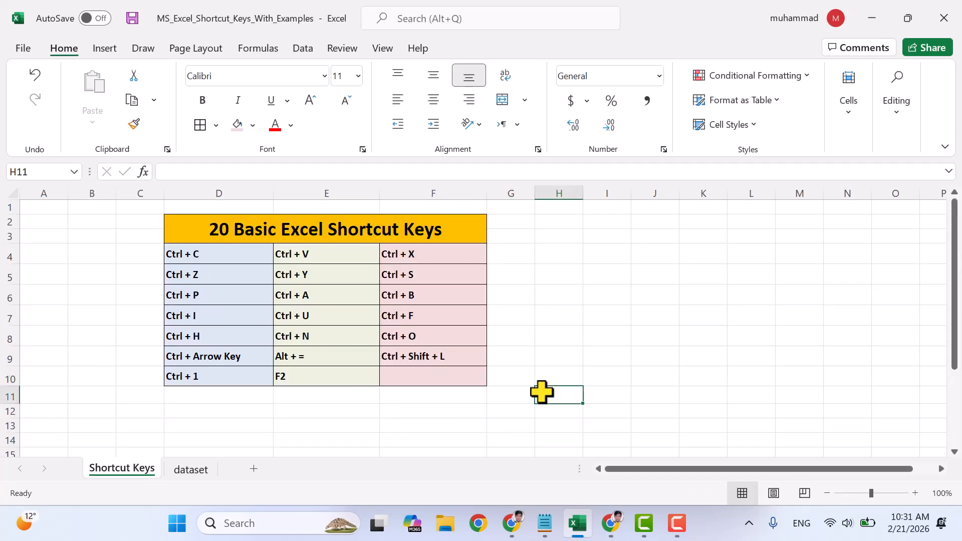
# - Cut the duplicate shortcut list in F18:F23 and paste it into the range starting at cell B18
pyautogui.click(427, 252)
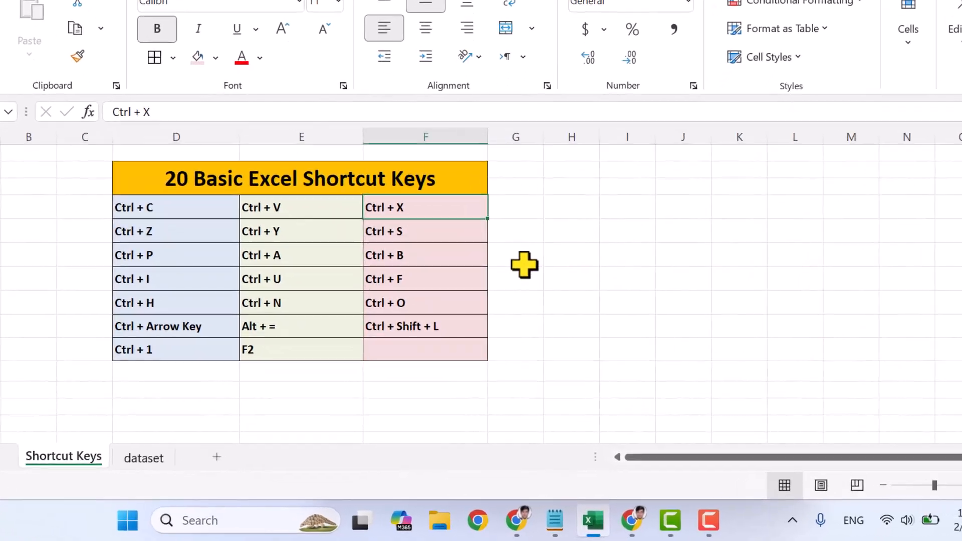
pyautogui.scroll(-2, 520, 304)
pyautogui.scroll(-2, 528, 242)
pyautogui.moveTo(404, 277); pyautogui.dragTo(419, 369)
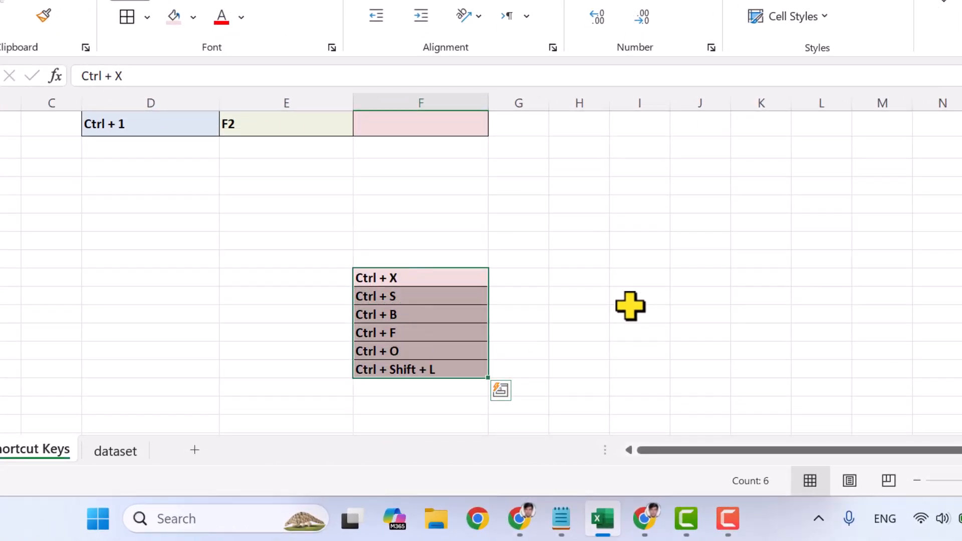
pyautogui.hotkey('ctrl', 'x')
pyautogui.scroll(3, 578, 290)
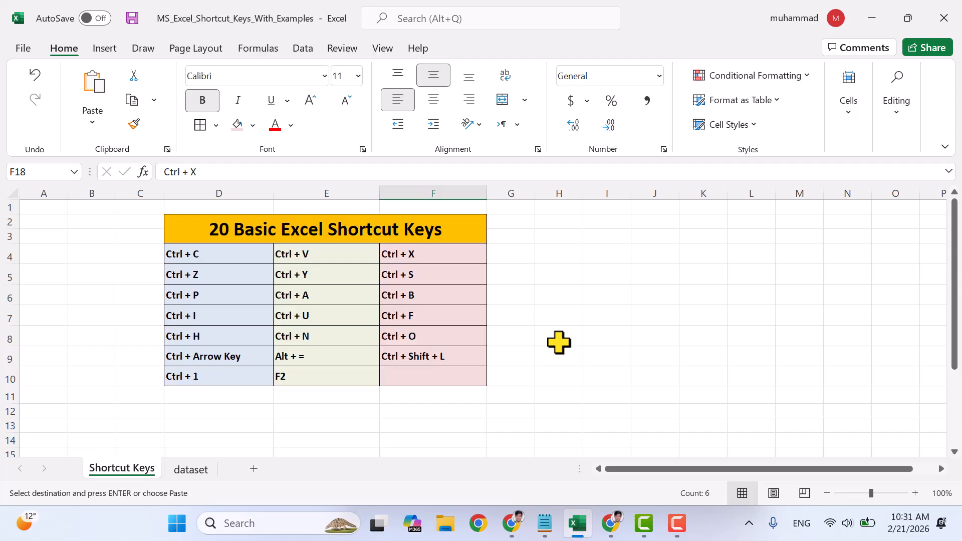
pyautogui.scroll(-2, 591, 379)
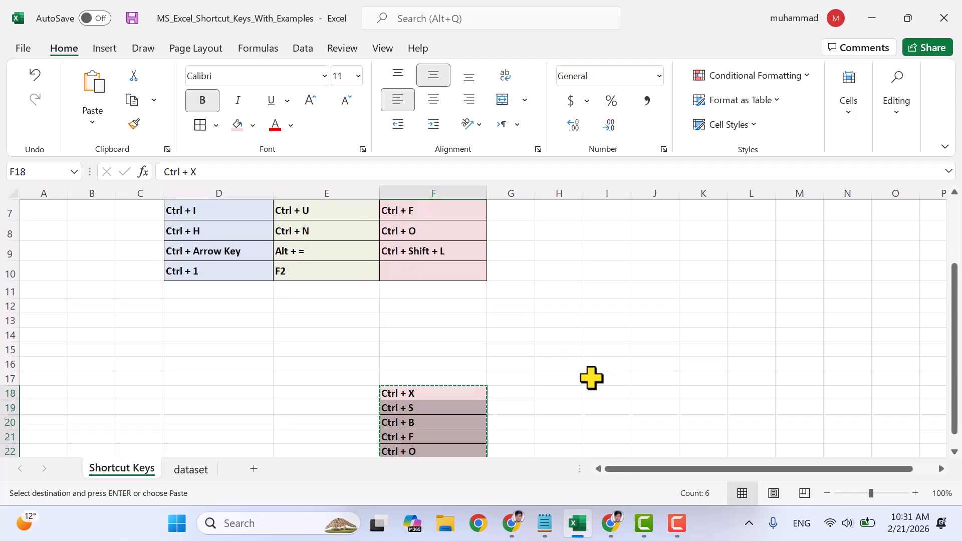
pyautogui.scroll(-2, 591, 378)
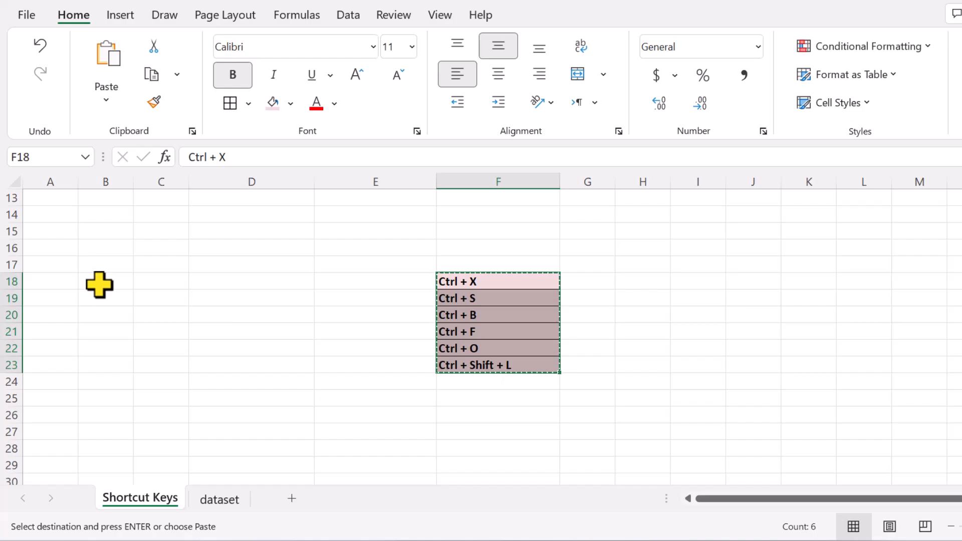
pyautogui.click(99, 284)
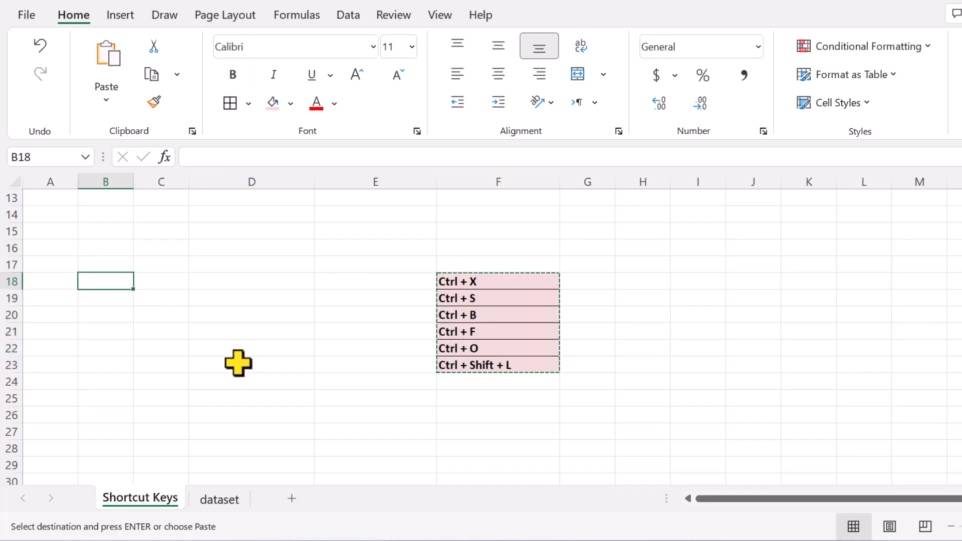
pyautogui.hotkey('ctrl', 'v')
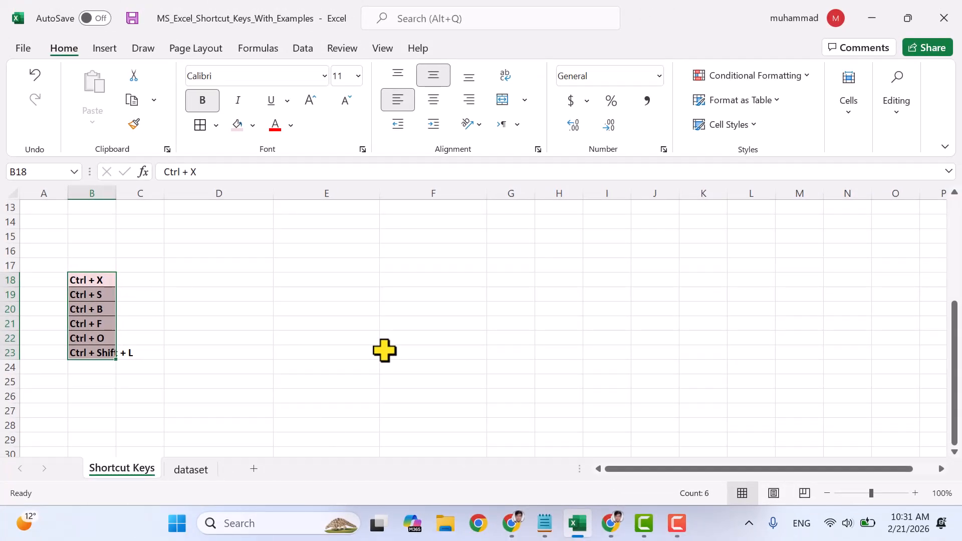
pyautogui.scroll(4, 605, 371)
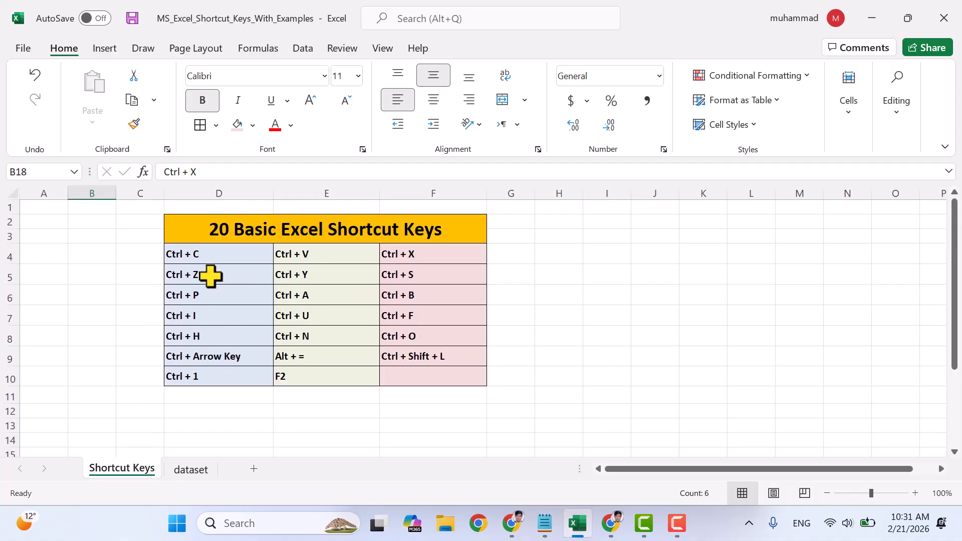
# - Undo the last move of the duplicate shortcut list
pyautogui.click(211, 276)
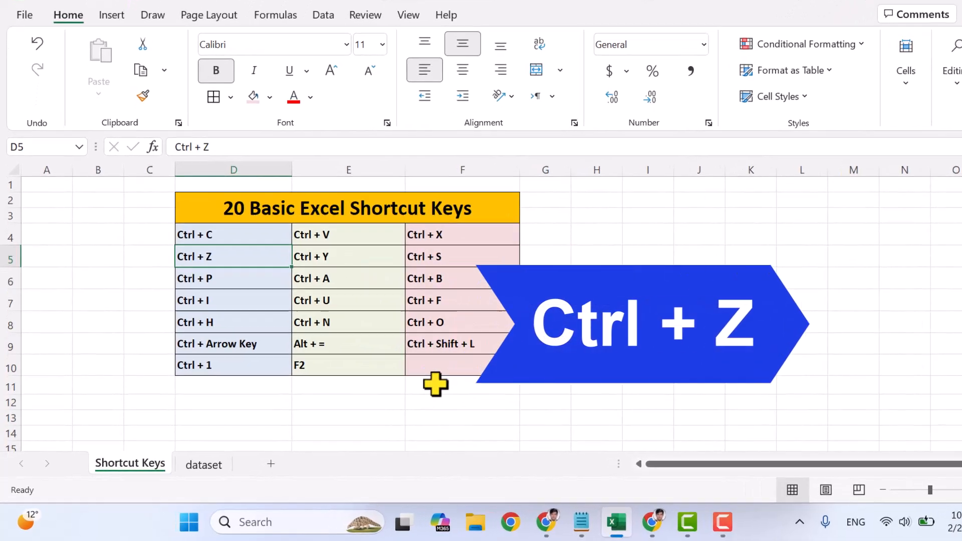
pyautogui.scroll(-3, 431, 396)
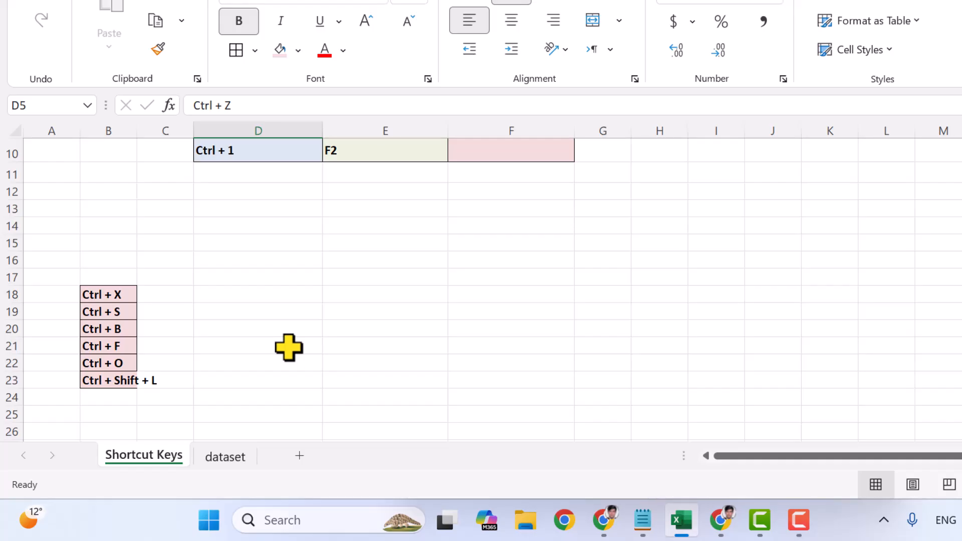
pyautogui.scroll(3, 264, 242)
pyautogui.scroll(-1, 245, 297)
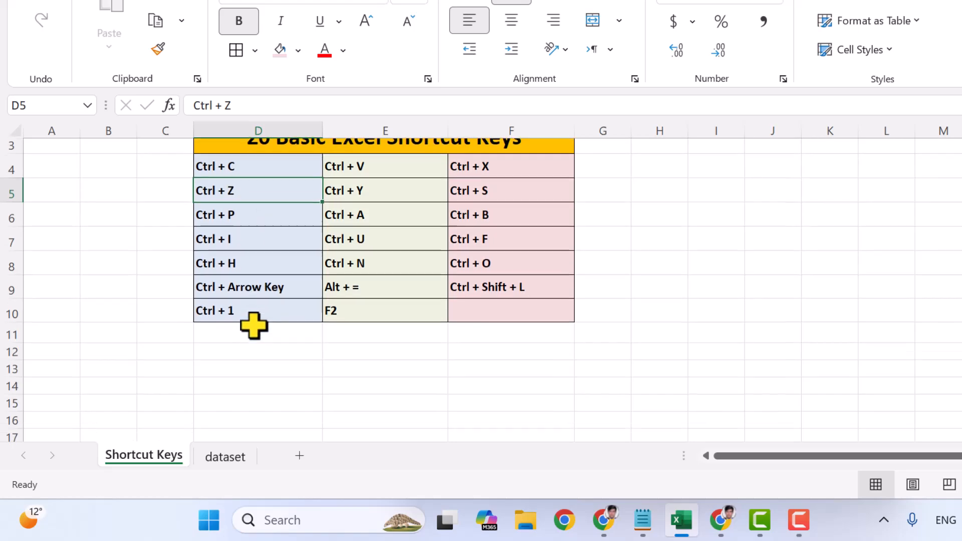
pyautogui.scroll(-3, 254, 326)
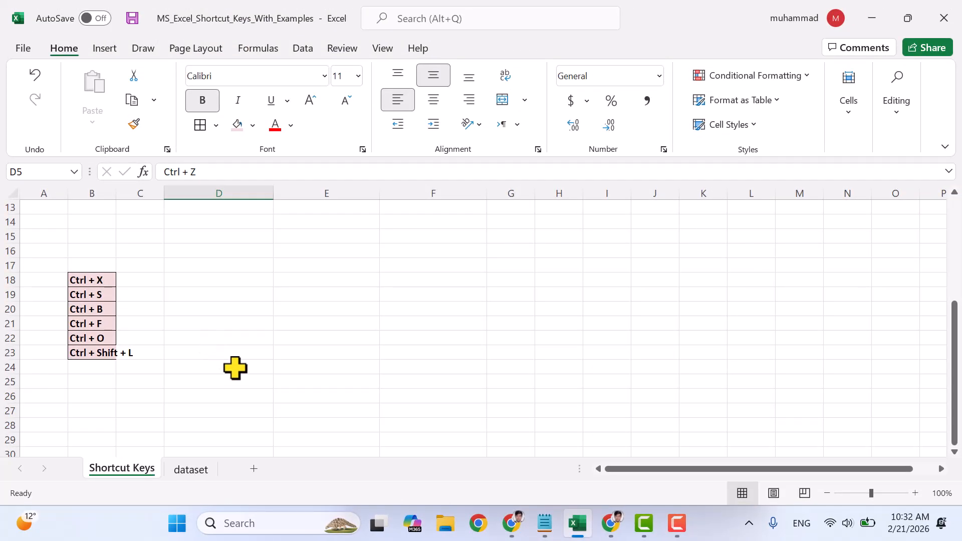
pyautogui.hotkey('ctrl', 'z')
pyautogui.scroll(3, 233, 367)
pyautogui.scroll(-3, 434, 389)
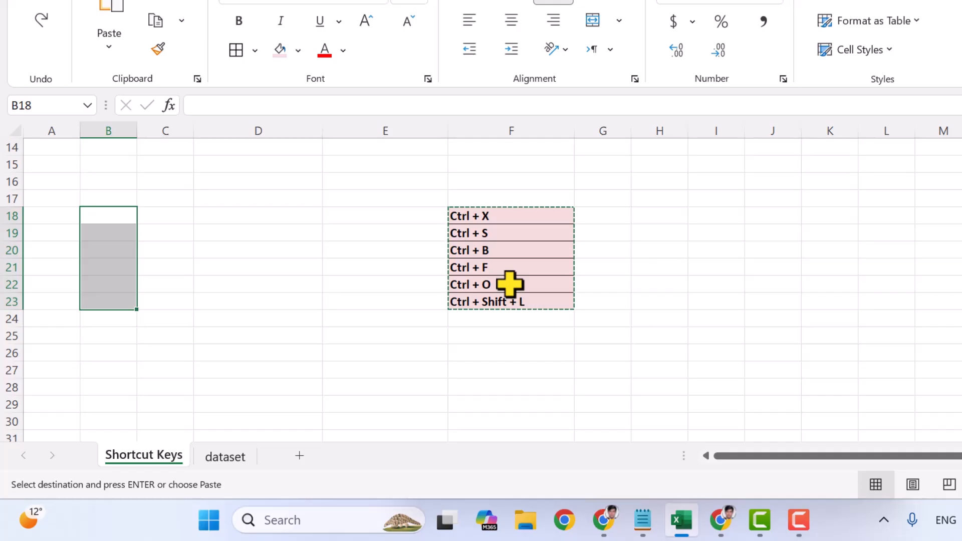
pyautogui.scroll(2, 510, 284)
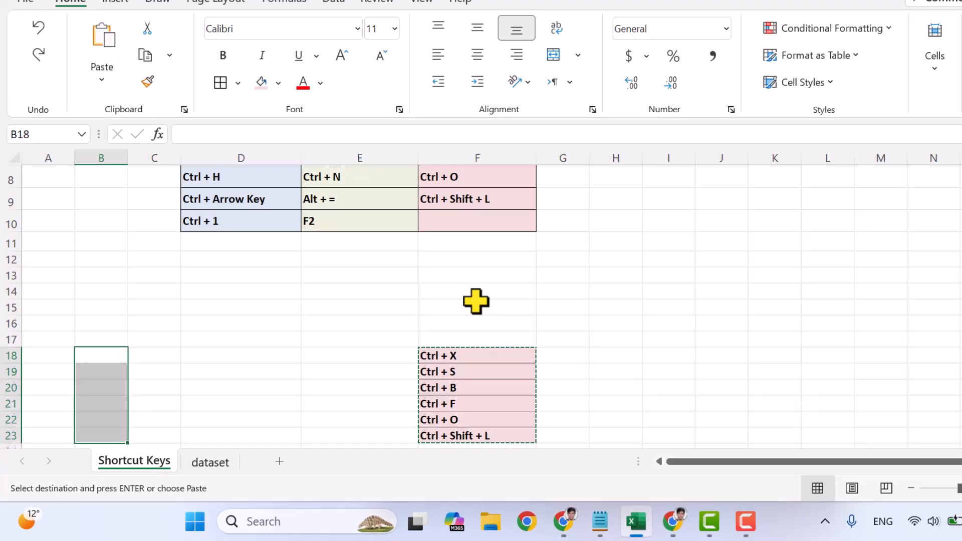
pyautogui.scroll(3, 476, 302)
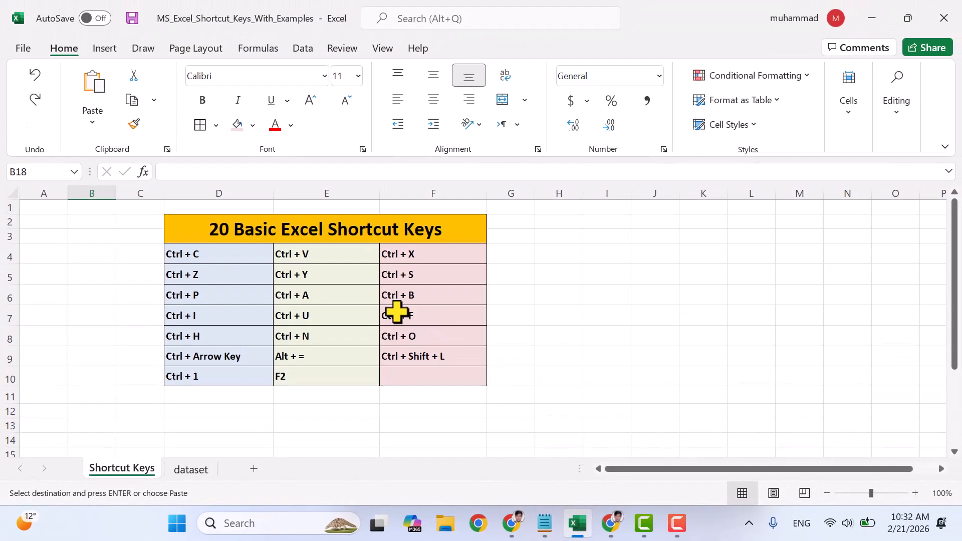
# - Redo the undone move so the duplicate shortcut list goes back into B18:B23
pyautogui.click(314, 275)
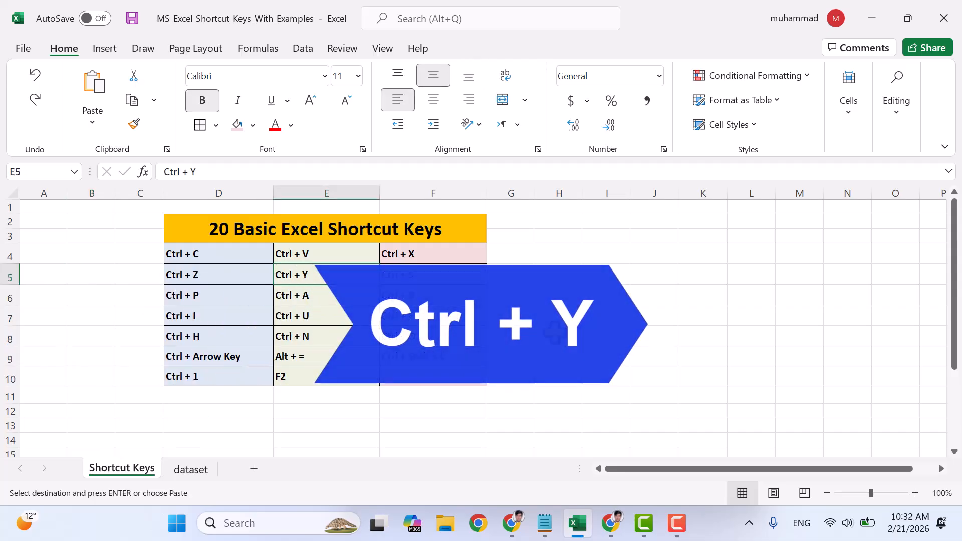
pyautogui.scroll(-4, 515, 354)
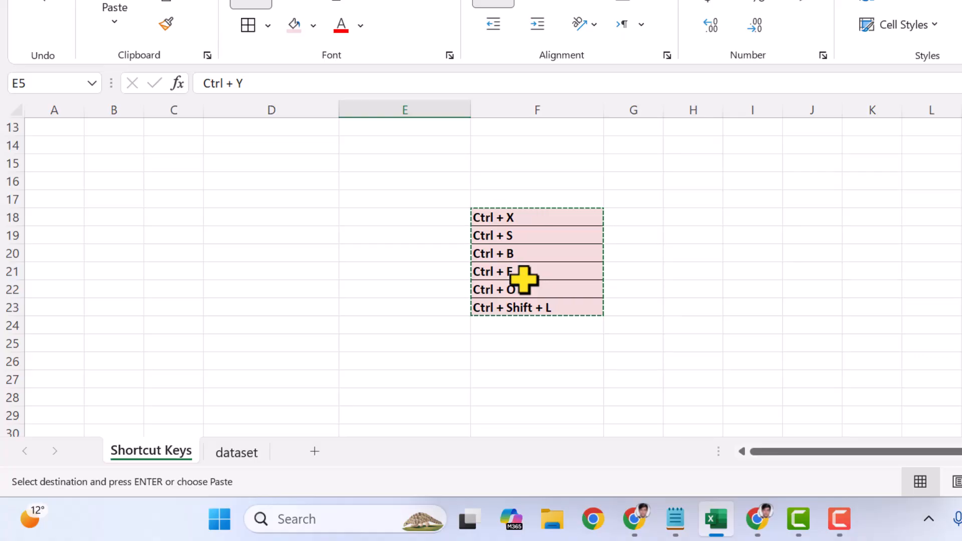
pyautogui.hotkey('ctrl', 'v')
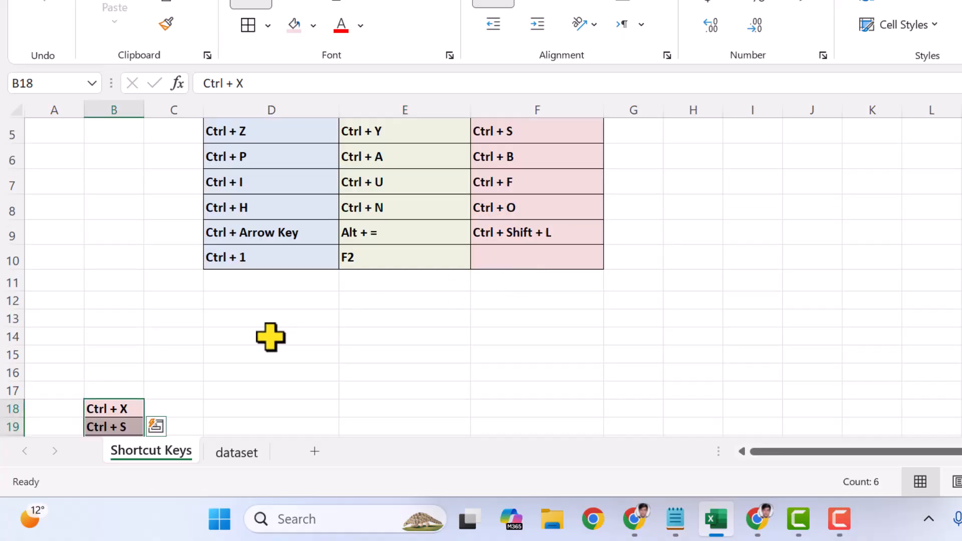
pyautogui.scroll(-3, 268, 335)
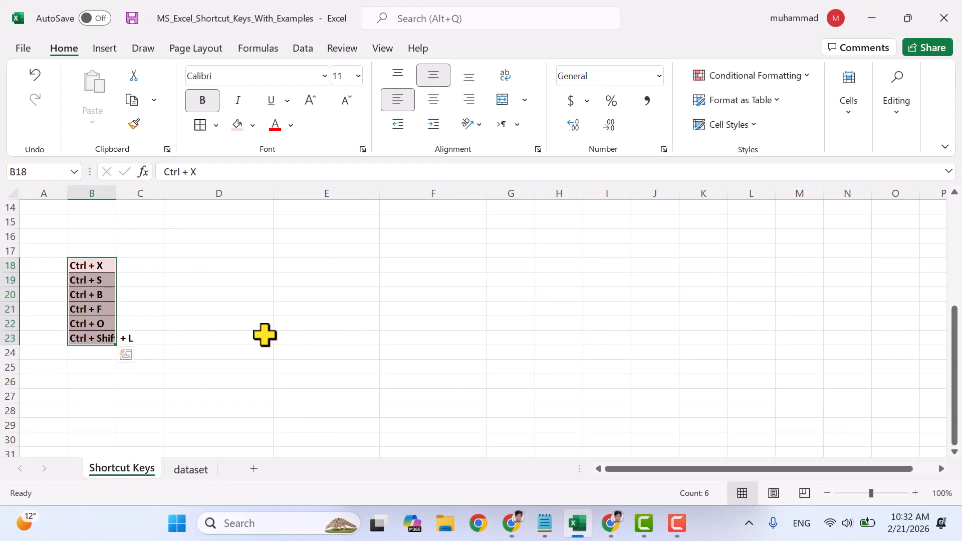
pyautogui.scroll(2, 328, 286)
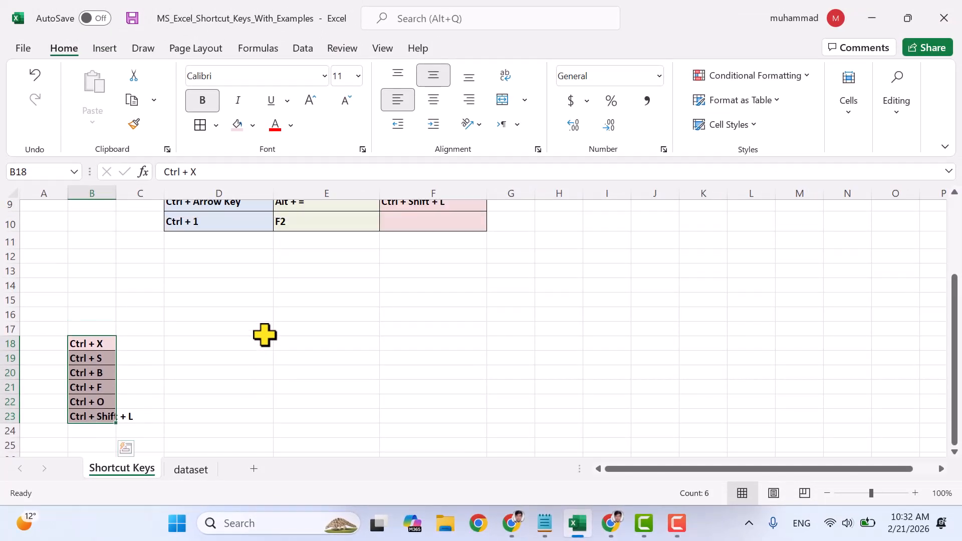
pyautogui.scroll(3, 265, 336)
# - View the print preview of the Shortcut Keys sheet and return to the worksheet without printing
pyautogui.click(404, 275)
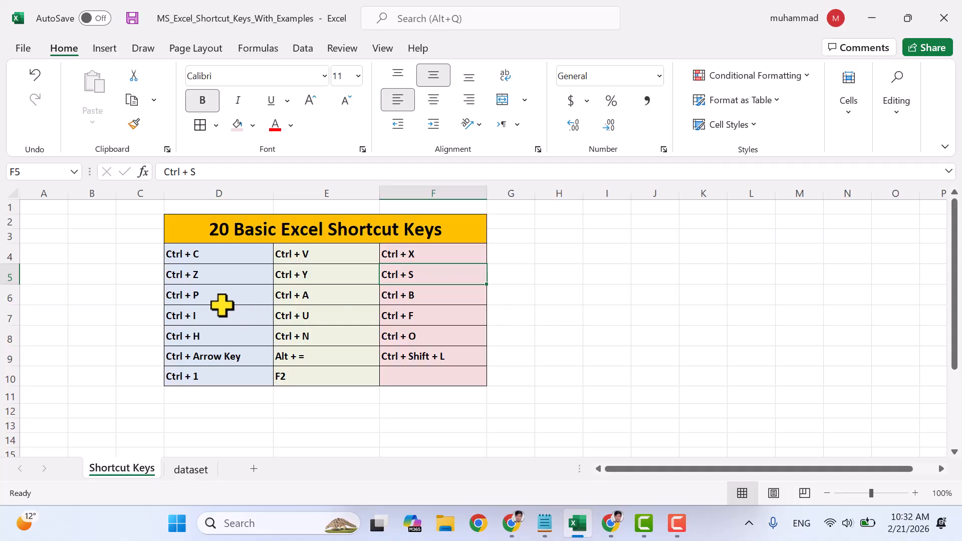
pyautogui.click(201, 296)
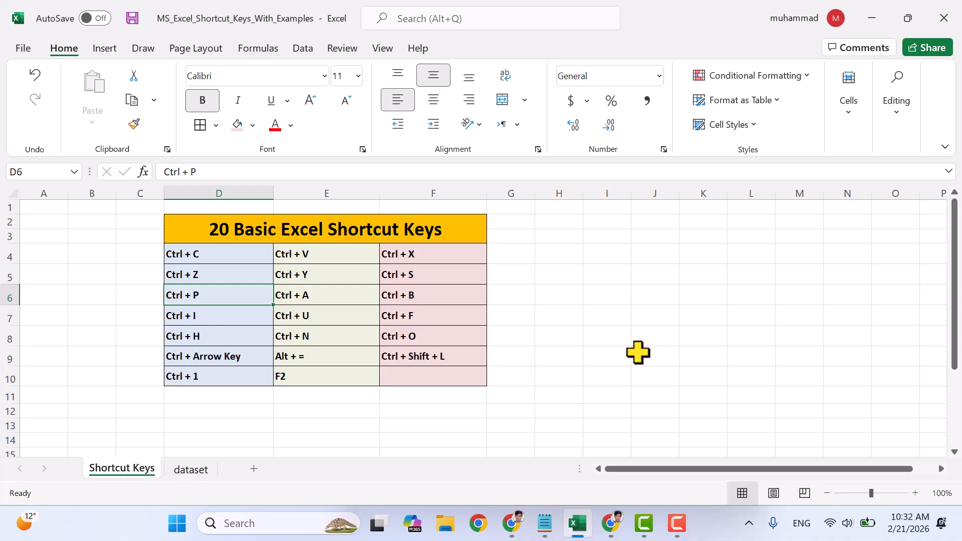
pyautogui.hotkey('ctrl', 'p')
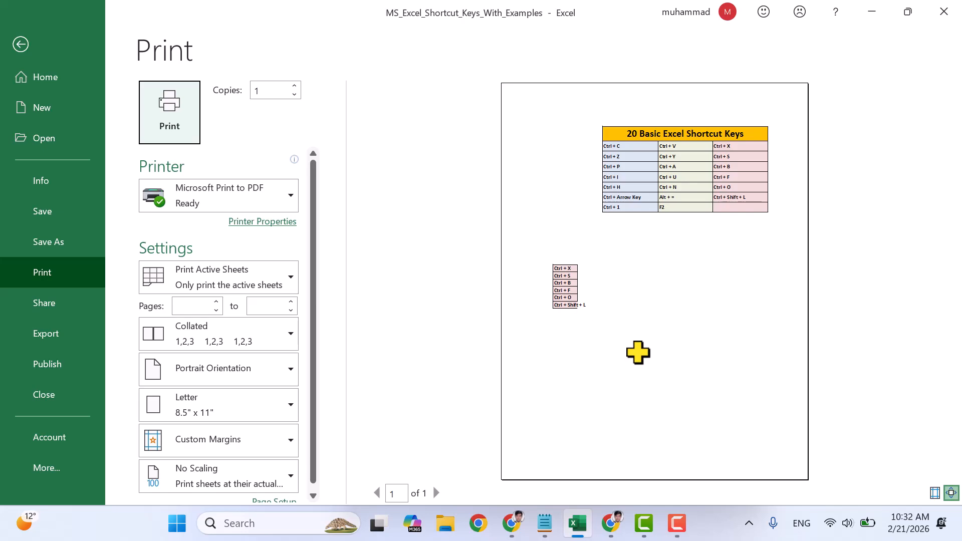
pyautogui.click(21, 45)
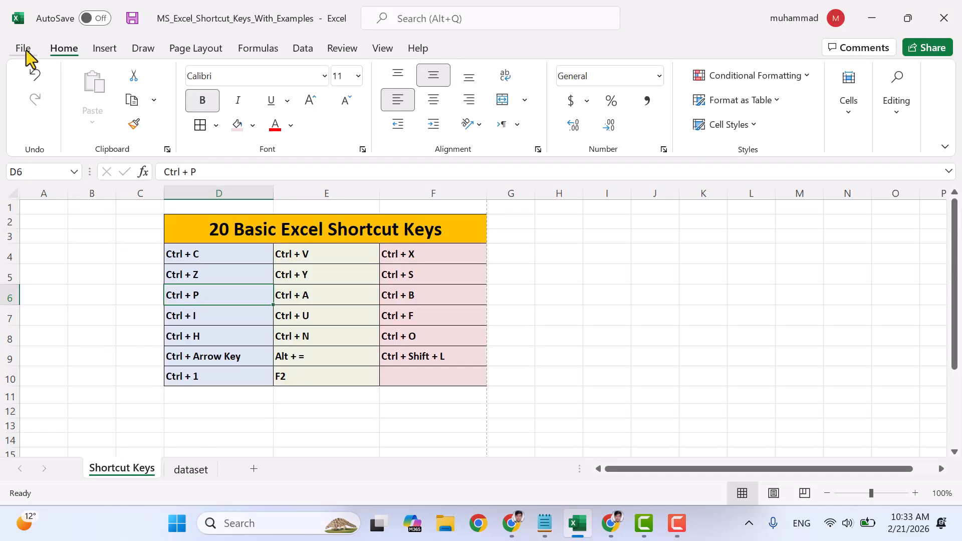
# - Select the whole shortcut table D2:F10 starting from cell E6
pyautogui.click(310, 298)
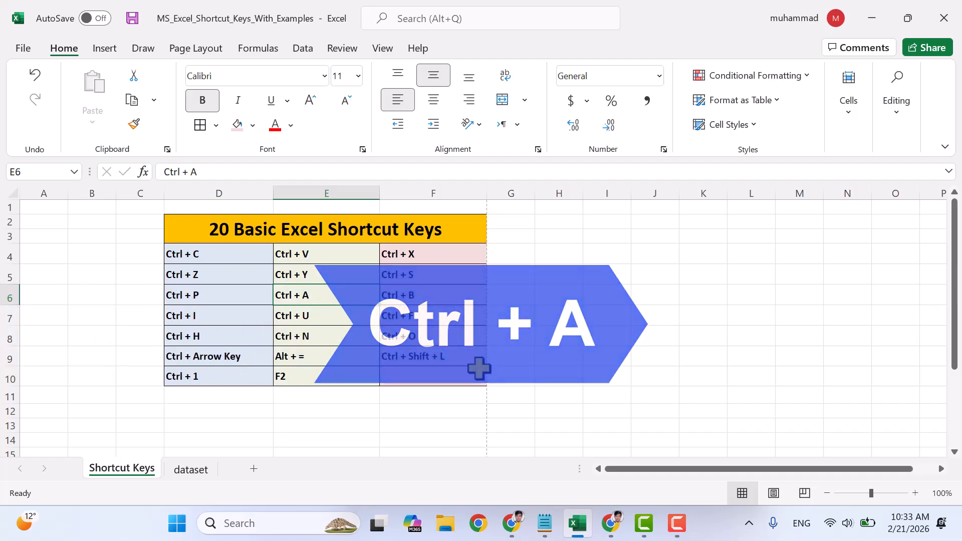
pyautogui.click(411, 295)
pyautogui.click(334, 280)
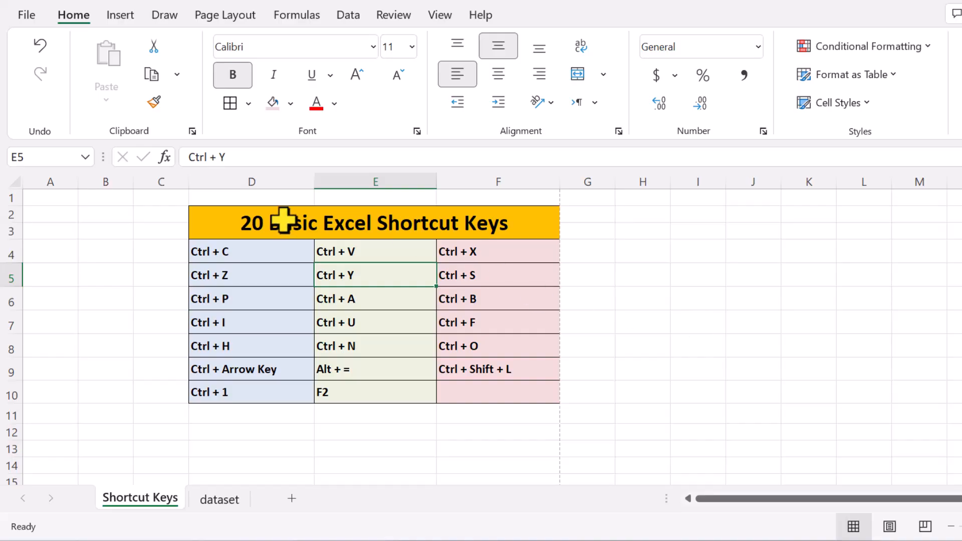
pyautogui.click(361, 304)
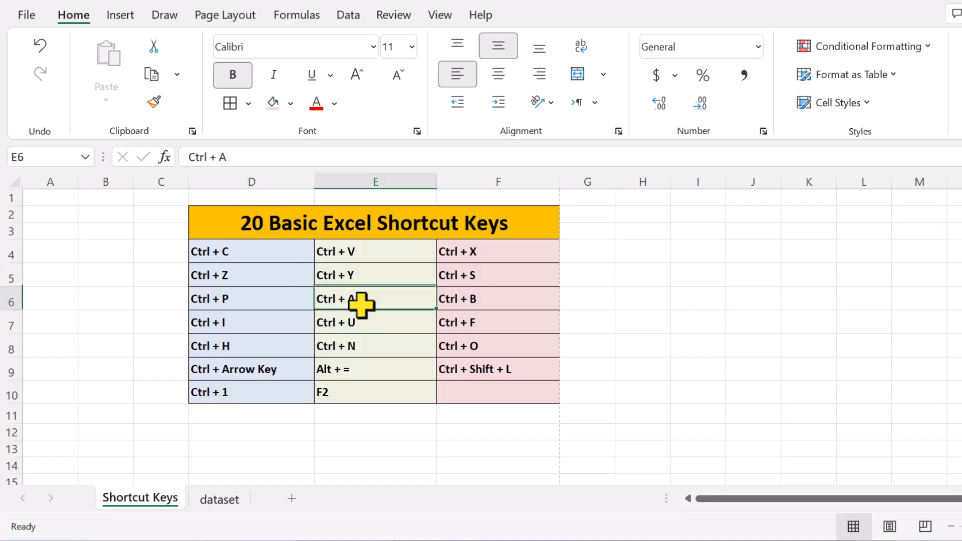
pyautogui.hotkey('ctrl', 'a')
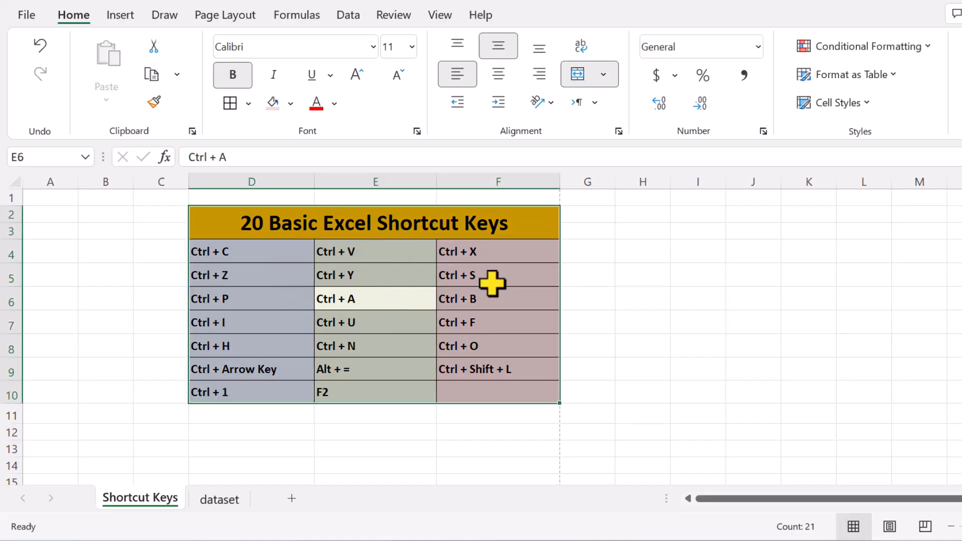
# - Select the entire worksheet starting from the empty cell I8, and return to cell E6
pyautogui.click(695, 342)
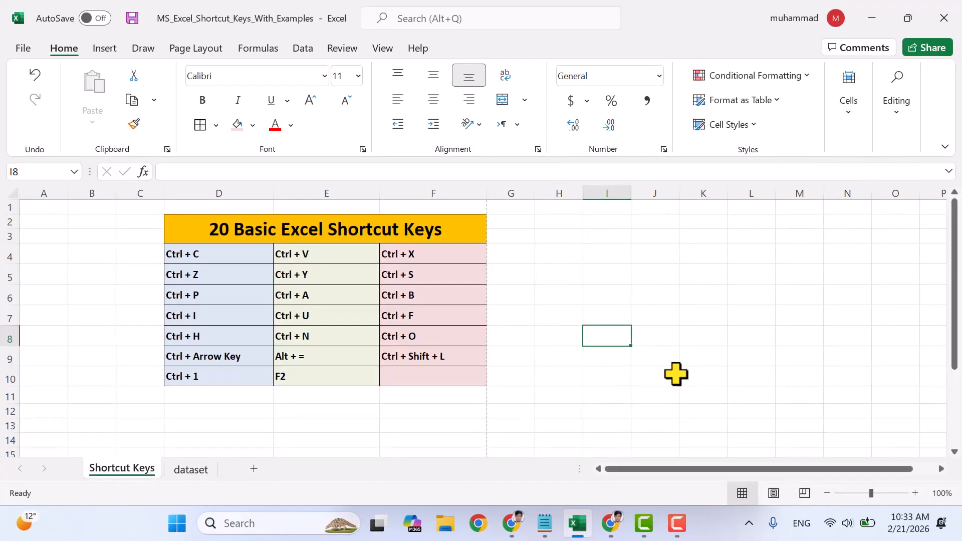
pyautogui.hotkey('ctrl', 'a')
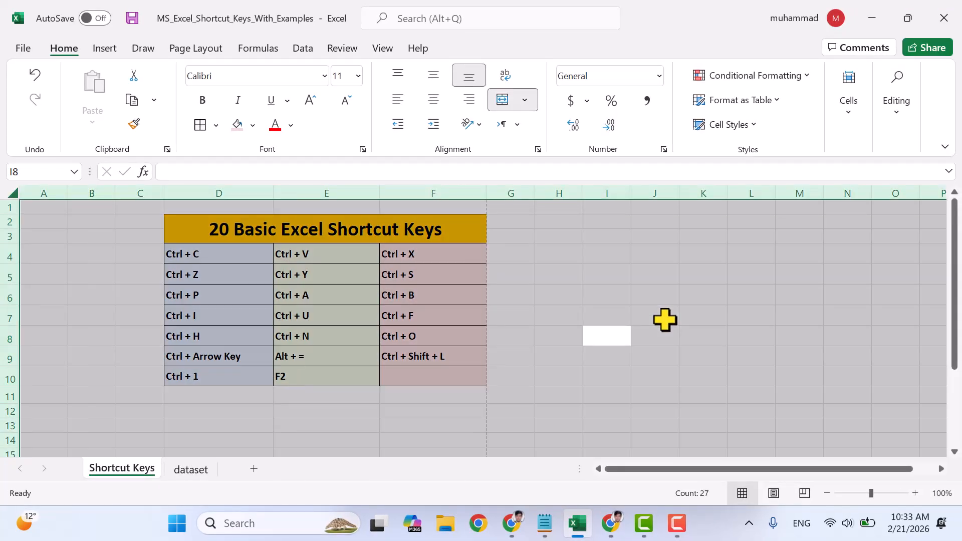
pyautogui.click(351, 280)
pyautogui.click(309, 300)
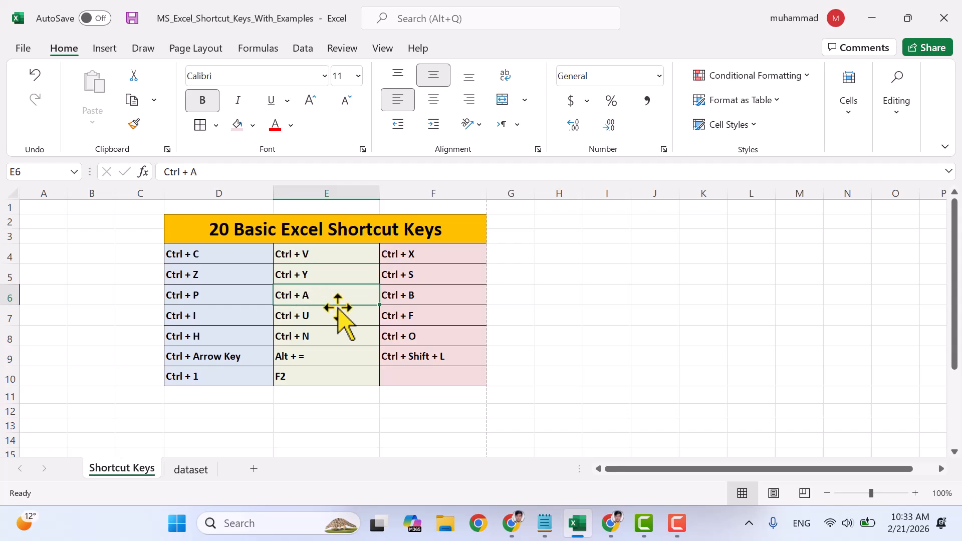
# - Remove the bold formatting from cell B18 in the duplicate shortcut list and reapply it
pyautogui.click(394, 298)
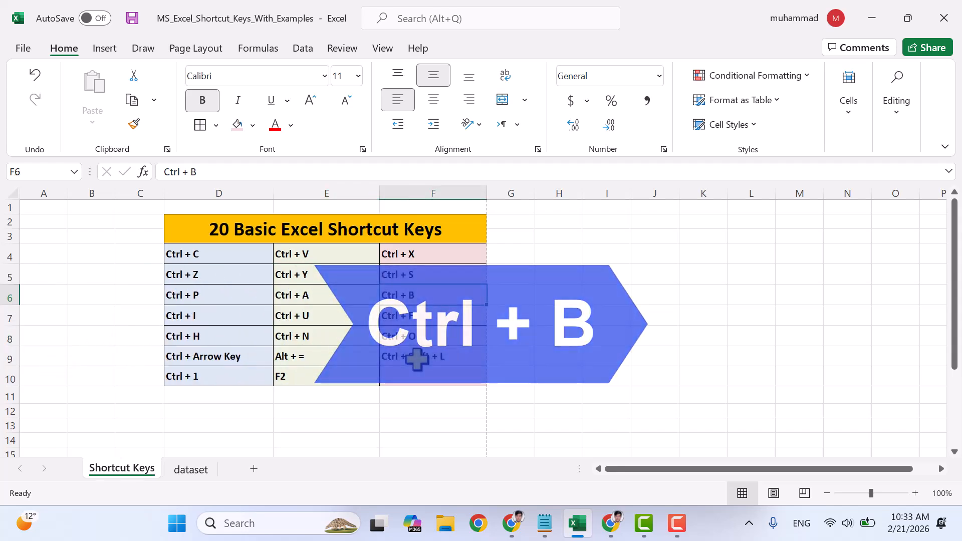
pyautogui.scroll(-3, 365, 367)
pyautogui.click(111, 333)
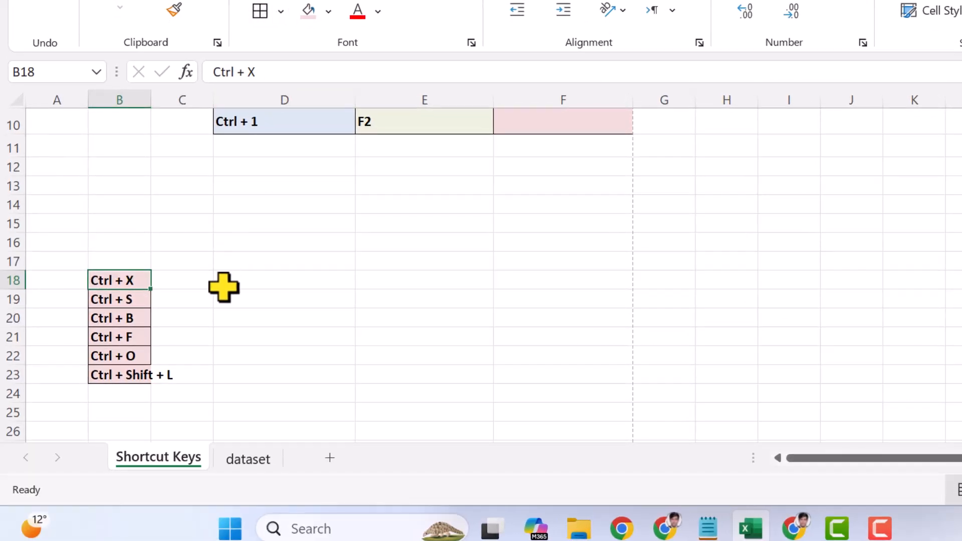
pyautogui.hotkey('ctrl', 'b')
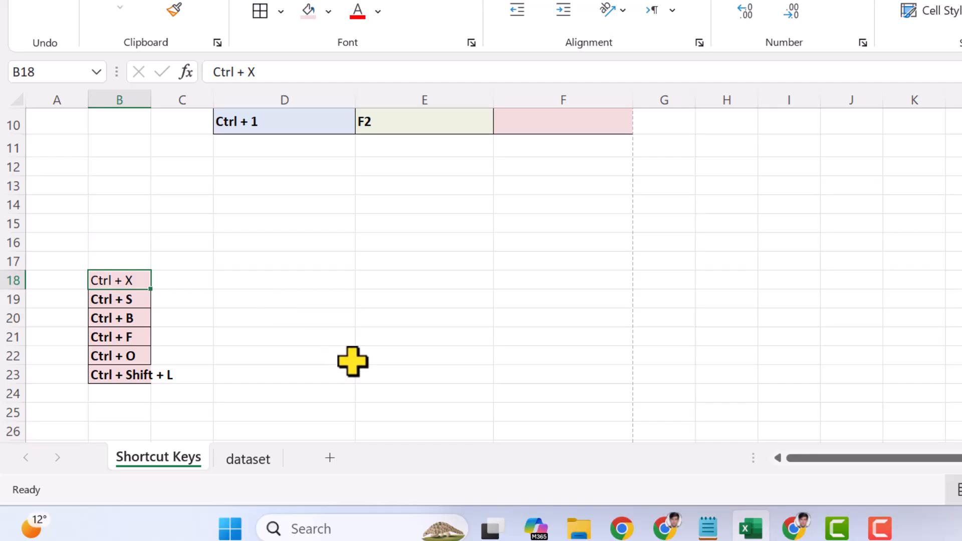
pyautogui.hotkey('ctrl', 'b')
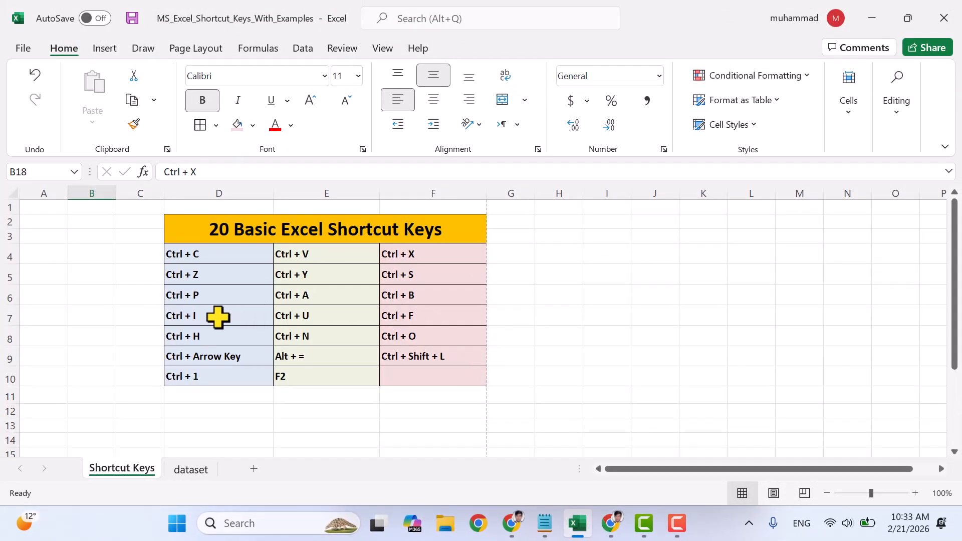
# - Italicize the text in cell B18 of the duplicate shortcut list
pyautogui.click(269, 310)
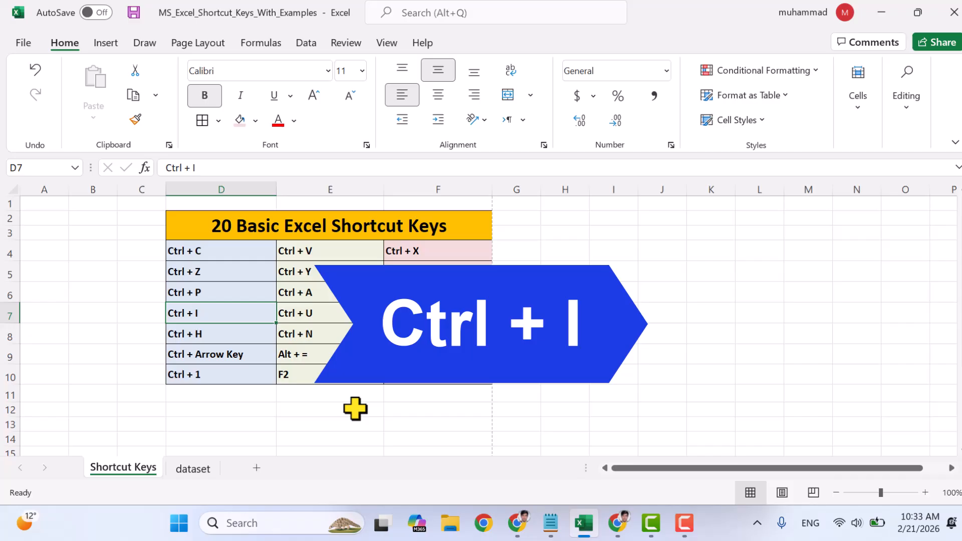
pyautogui.scroll(-3, 355, 408)
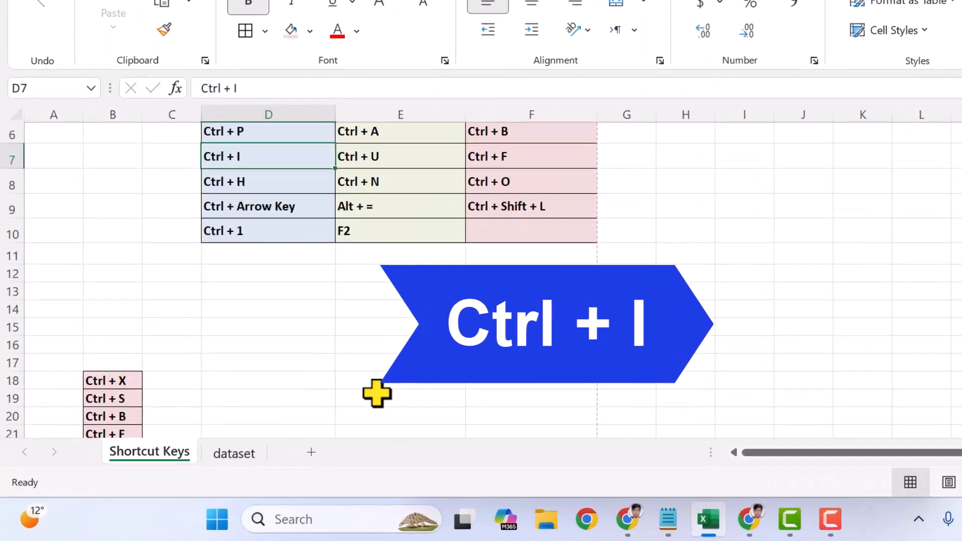
pyautogui.click(103, 326)
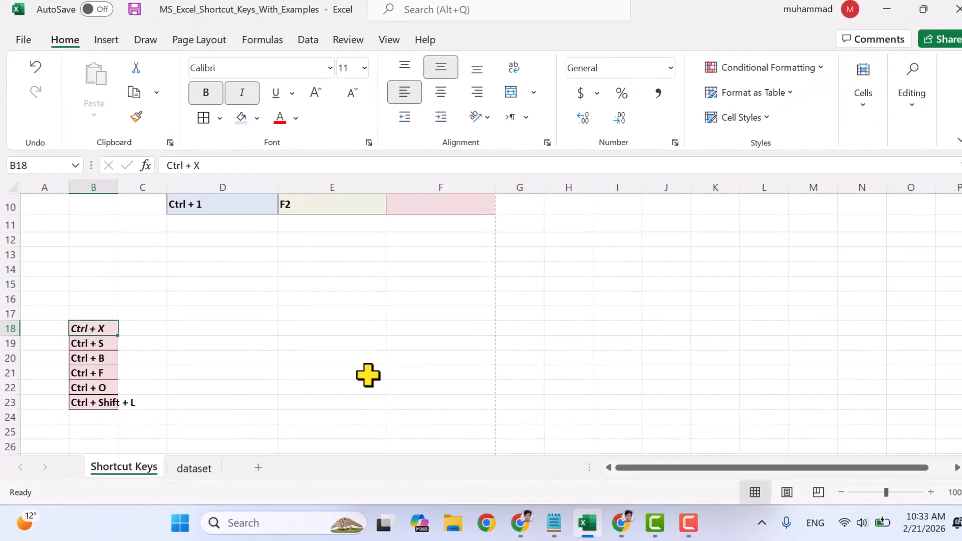
pyautogui.scroll(3, 344, 325)
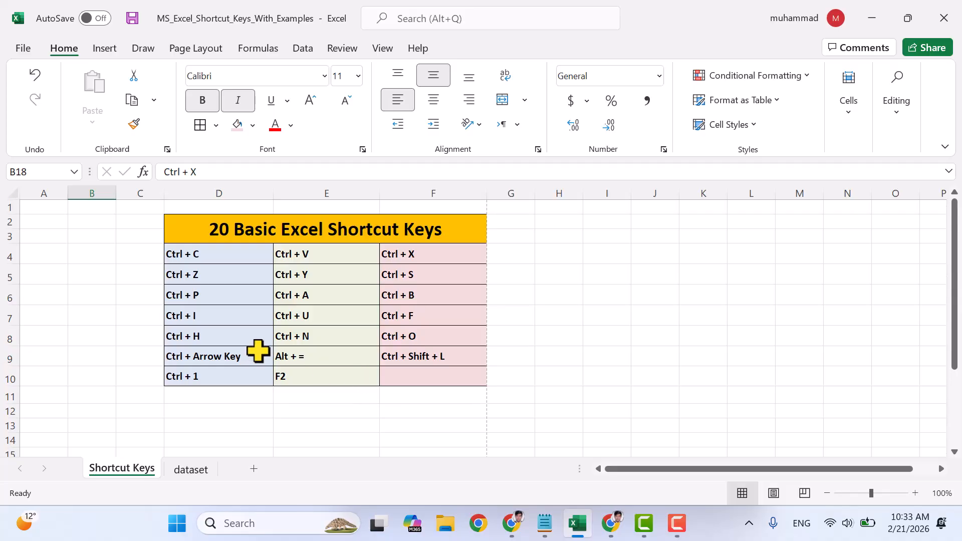
# - Underline the text in cell B18 of the duplicate shortcut list
pyautogui.click(307, 316)
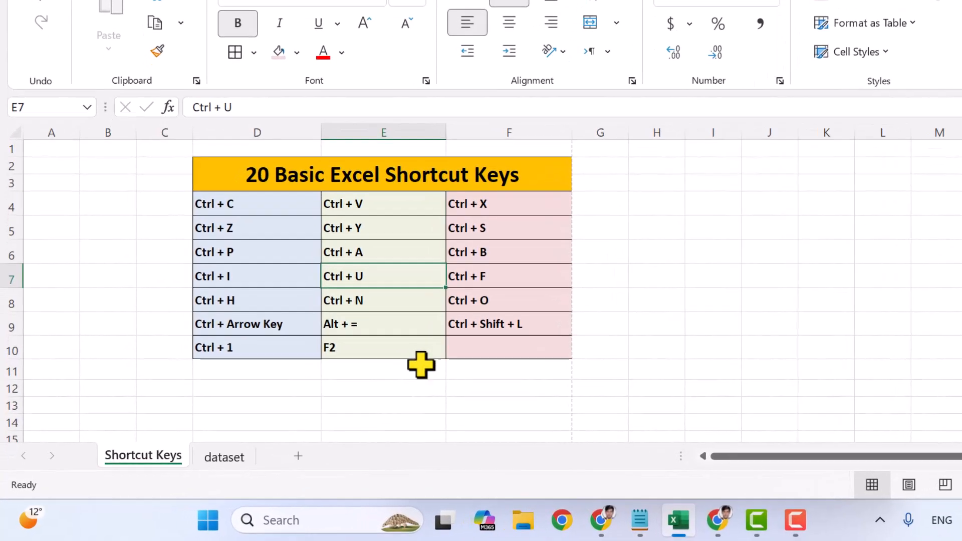
pyautogui.scroll(-3, 353, 392)
pyautogui.click(117, 270)
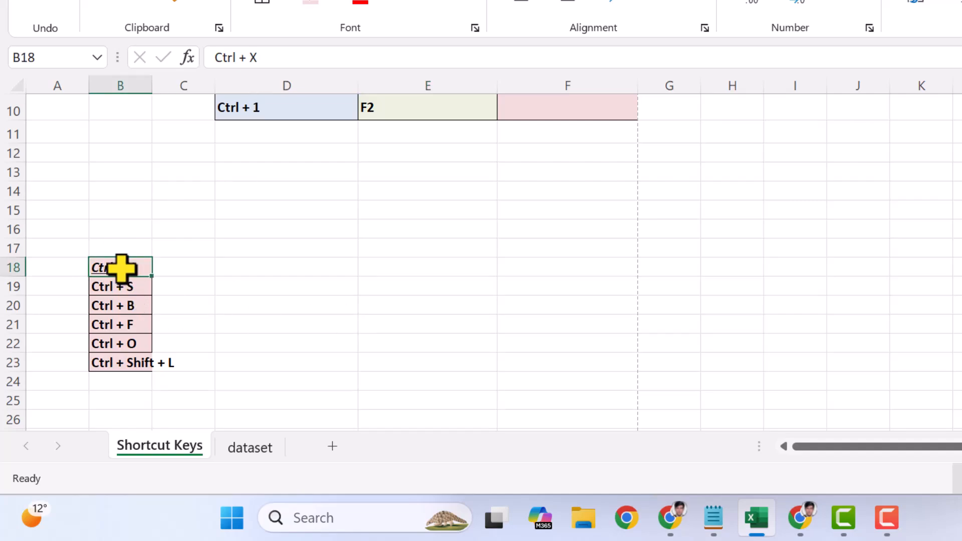
pyautogui.scroll(3, 528, 296)
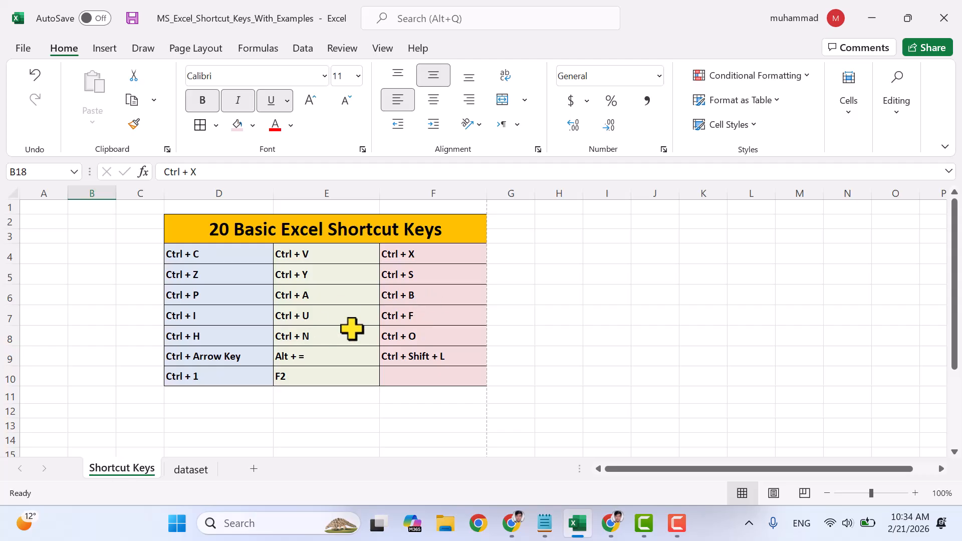
# - Search the dataset sheet for "laptop" and step through successive matches in the Product column
pyautogui.click(405, 318)
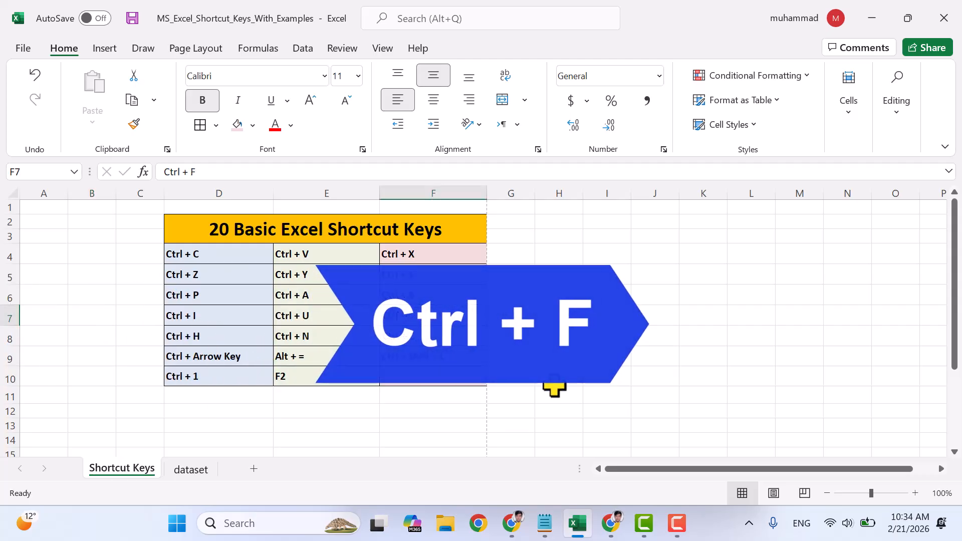
pyautogui.click(191, 468)
pyautogui.scroll(-2, 339, 303)
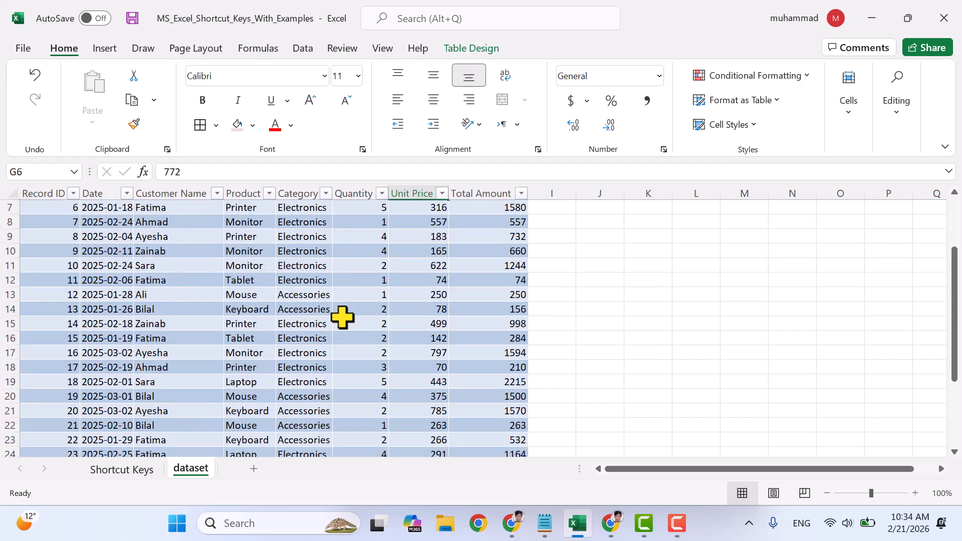
pyautogui.scroll(2, 341, 318)
pyautogui.hotkey('ctrl', 'f')
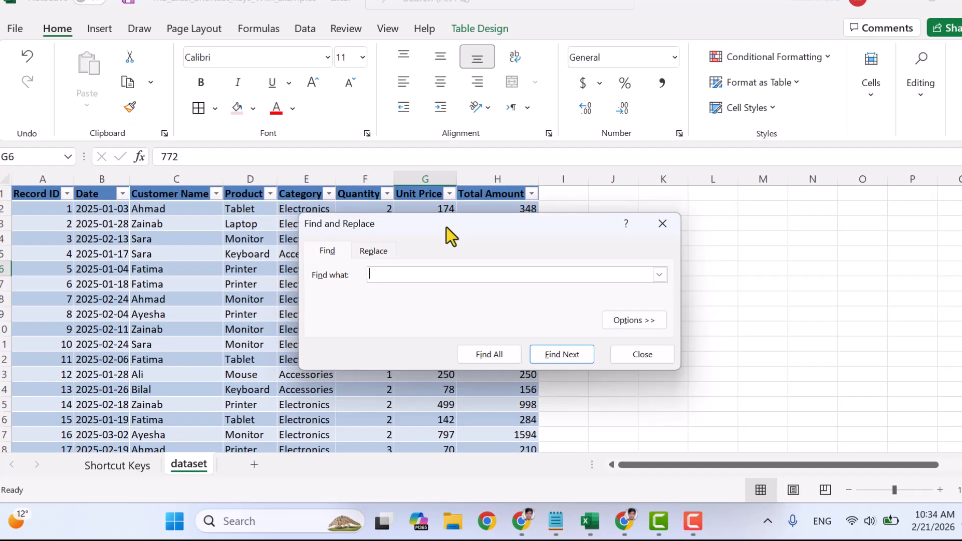
pyautogui.moveTo(441, 236); pyautogui.dragTo(568, 243)
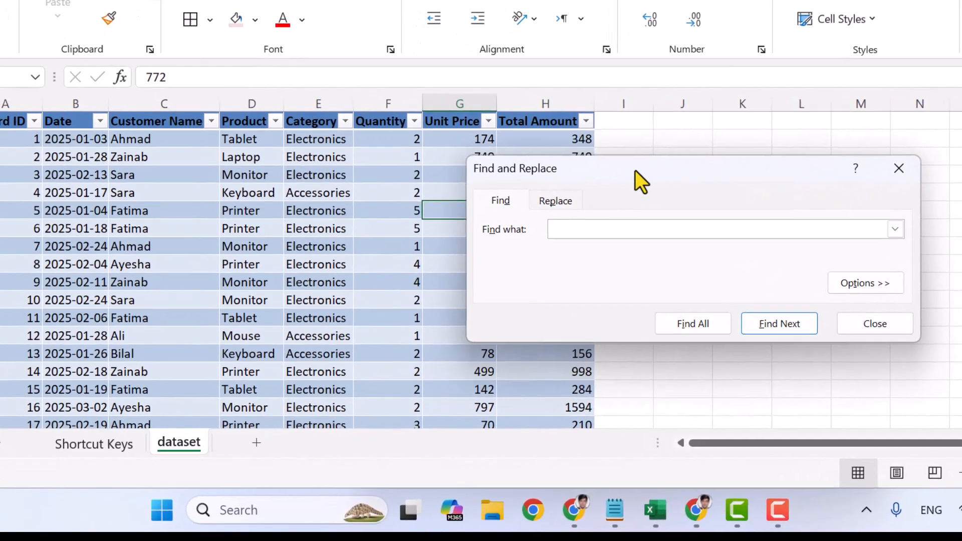
pyautogui.write('laptop')
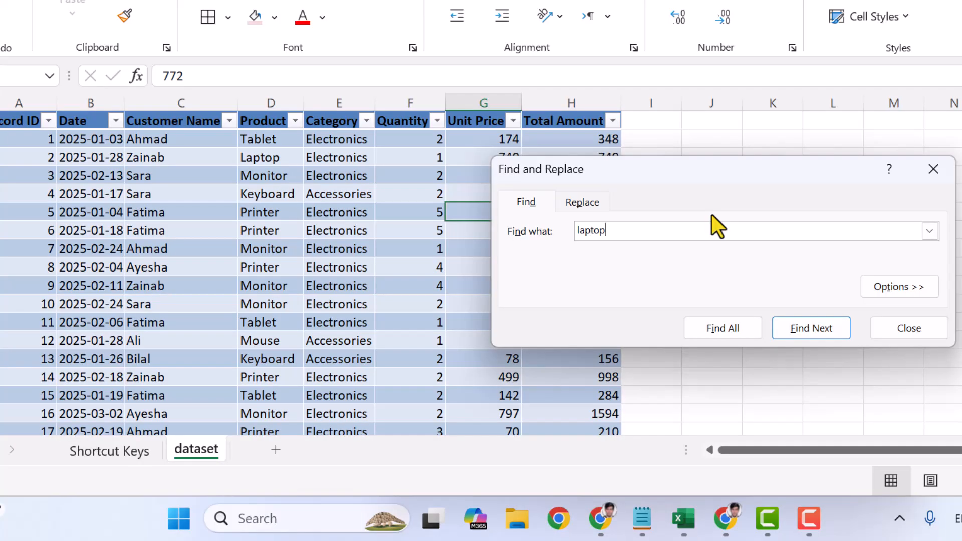
pyautogui.click(815, 331)
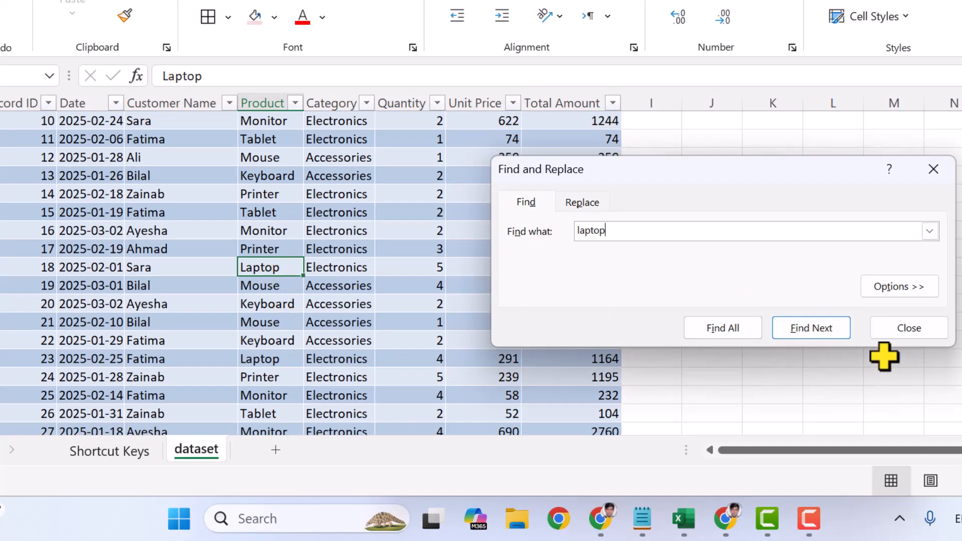
pyautogui.click(819, 329)
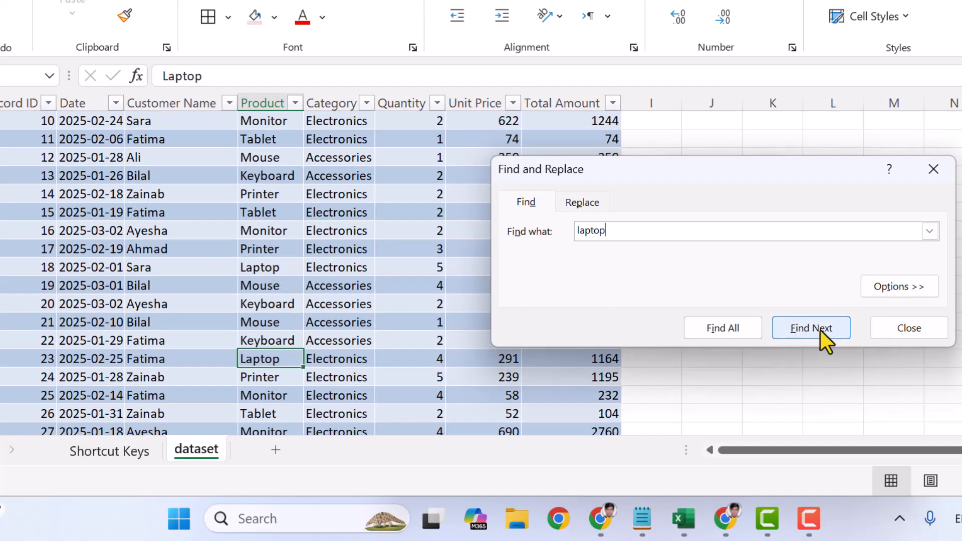
# - List all matches for "laptop", go to the one in cell D19, and close the search
pyautogui.click(724, 330)
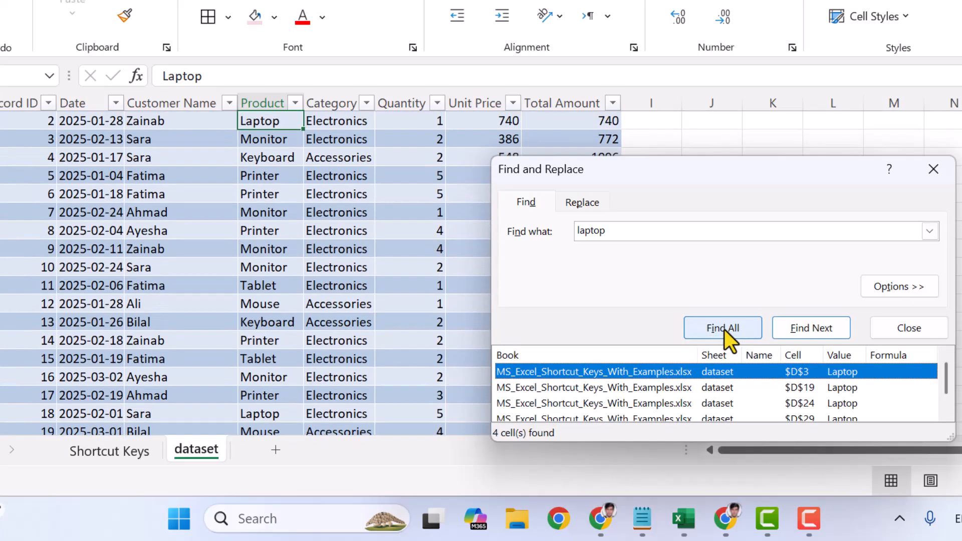
pyautogui.scroll(-1, 651, 397)
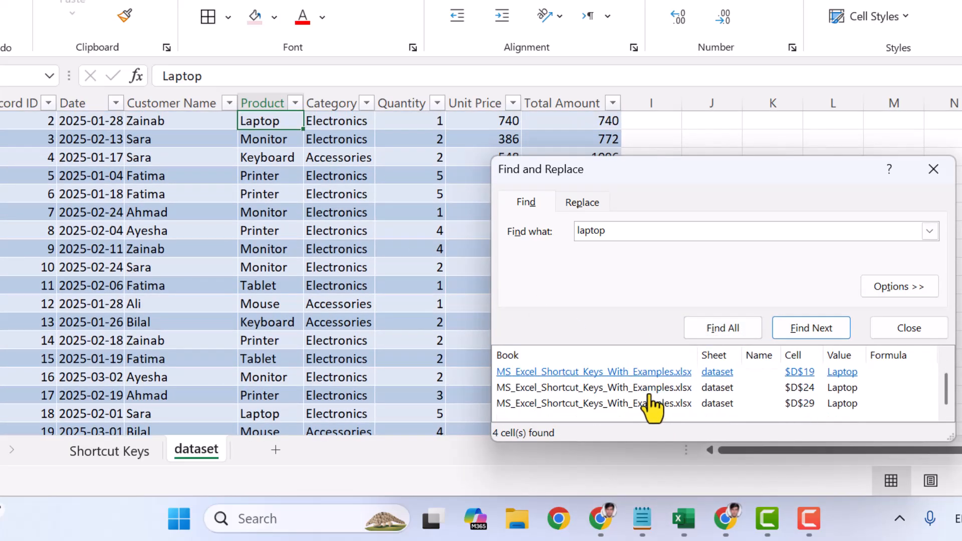
pyautogui.scroll(1, 606, 394)
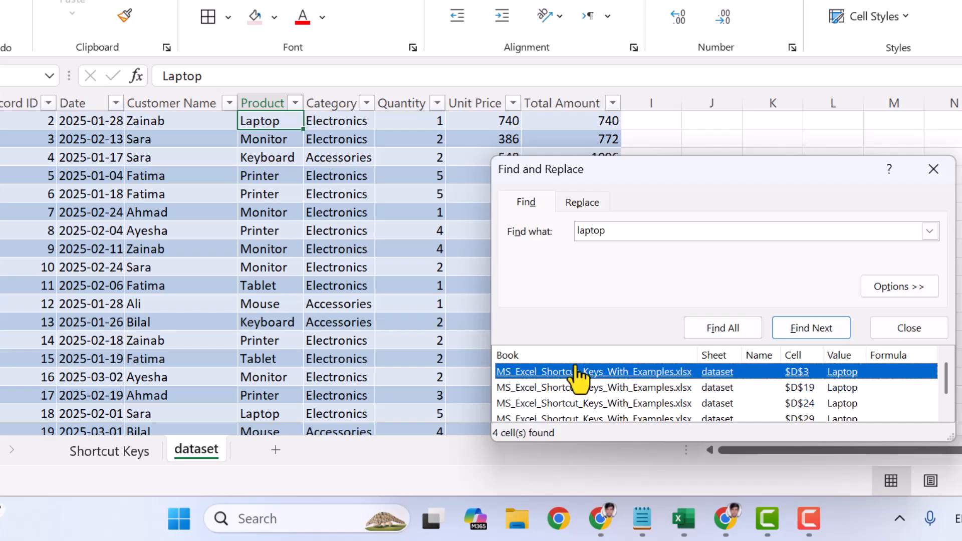
pyautogui.click(576, 390)
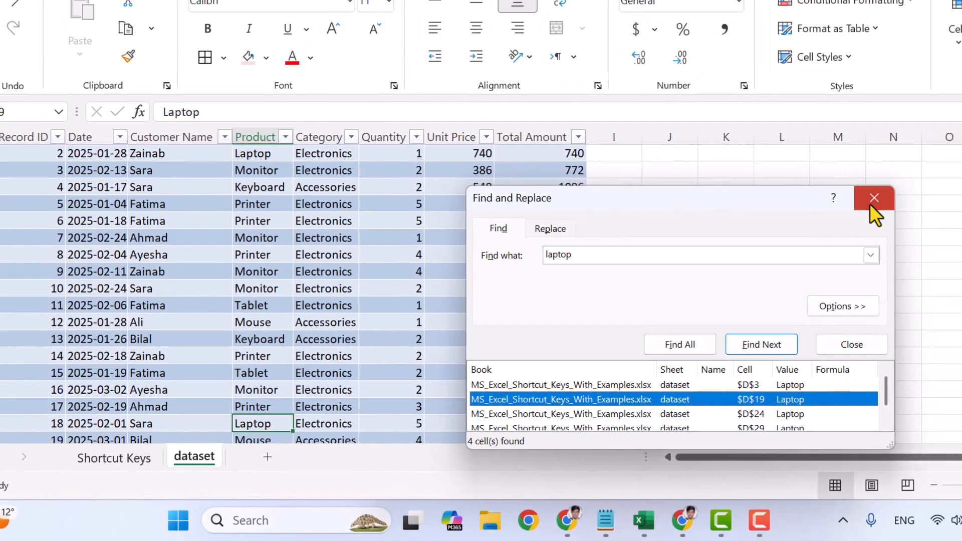
pyautogui.click(874, 199)
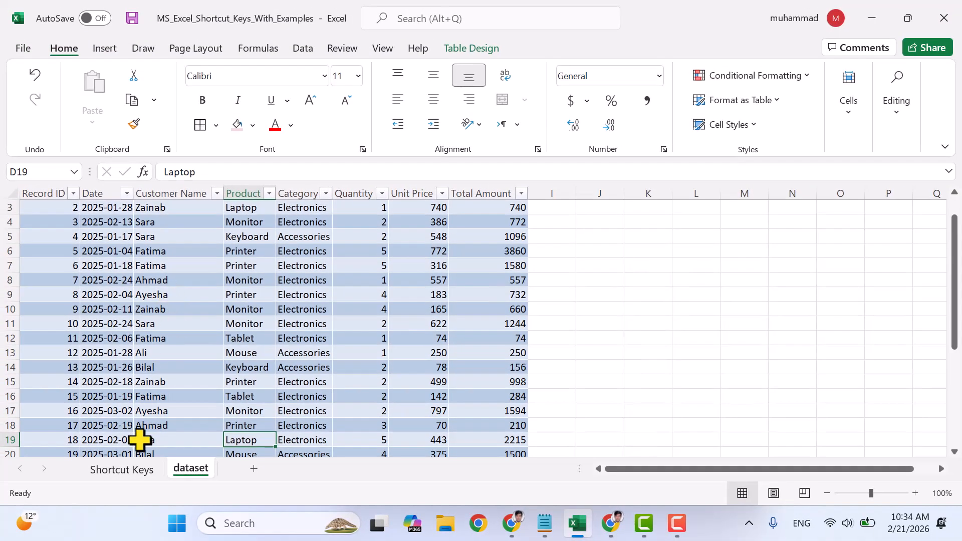
# - Replace every "laptop" in the dataset sheet with "Desktop" and close the Find and Replace dialog
pyautogui.click(119, 461)
pyautogui.click(200, 335)
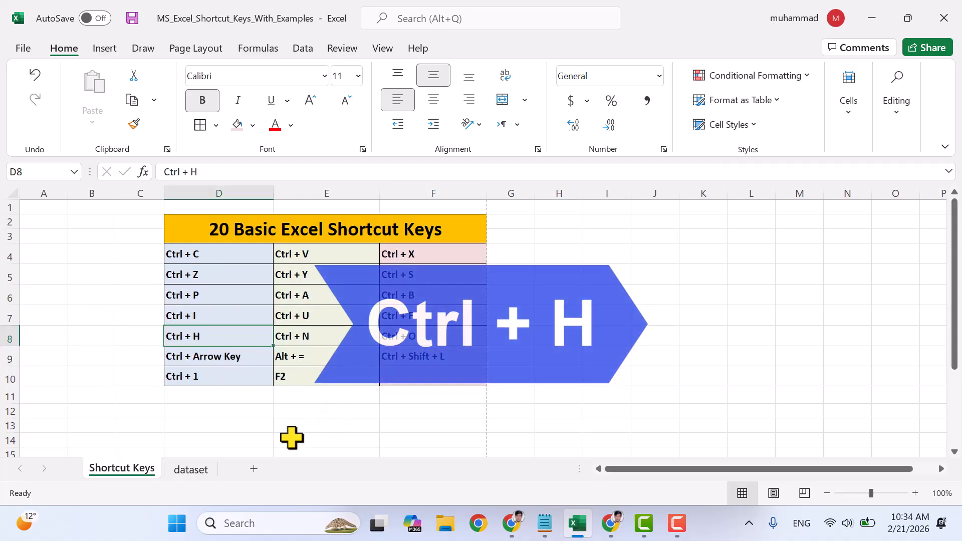
pyautogui.click(196, 471)
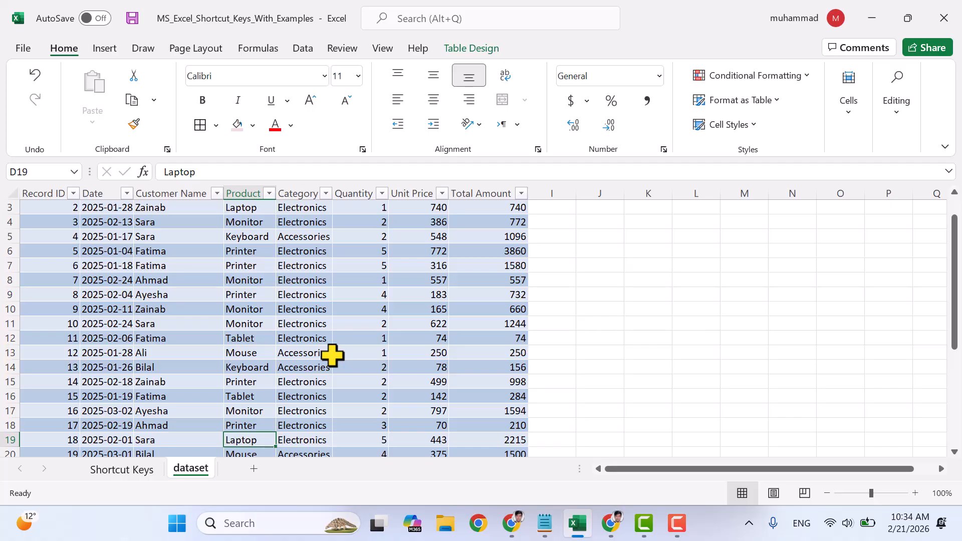
pyautogui.scroll(2, 332, 355)
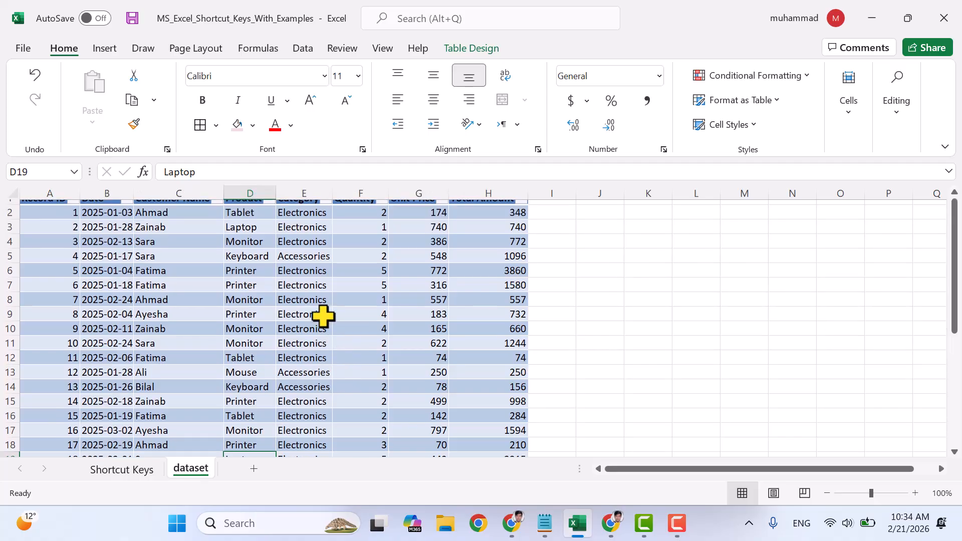
pyautogui.click(288, 236)
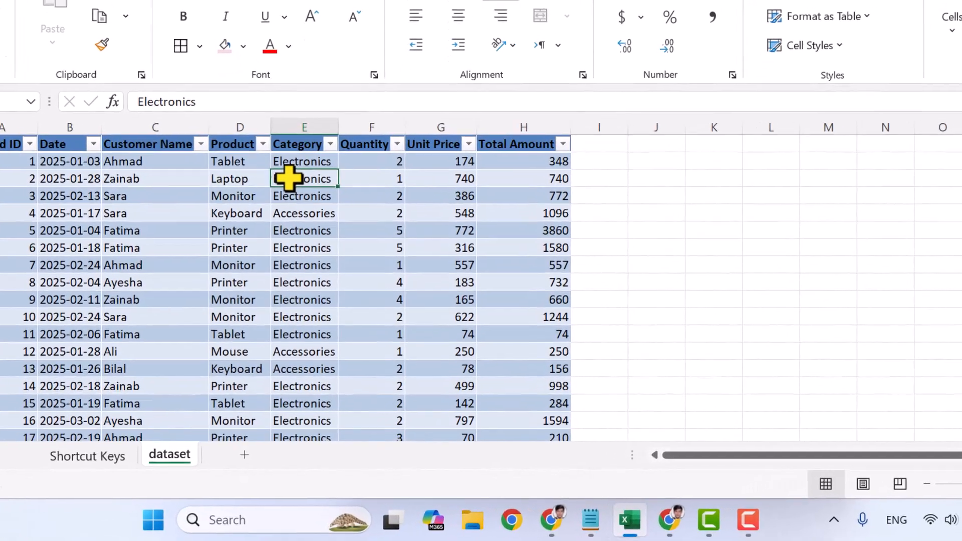
pyautogui.hotkey('ctrl', 'h')
pyautogui.moveTo(619, 235); pyautogui.dragTo(601, 141)
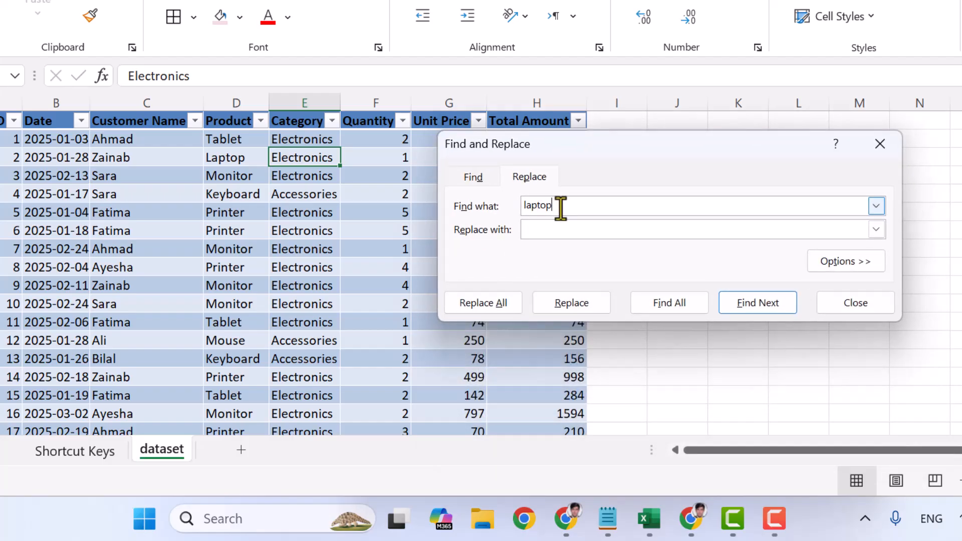
pyautogui.click(553, 231)
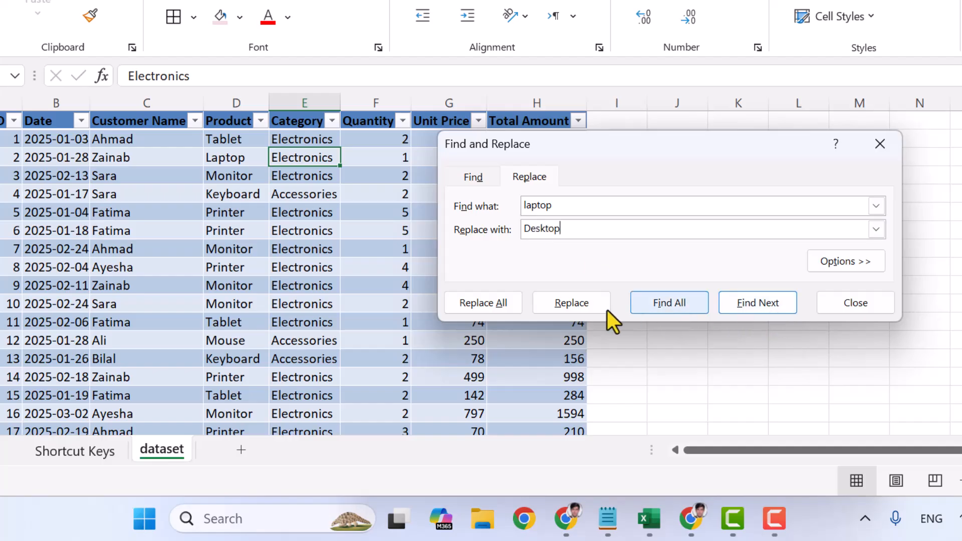
pyautogui.click(484, 304)
pyautogui.click(540, 239)
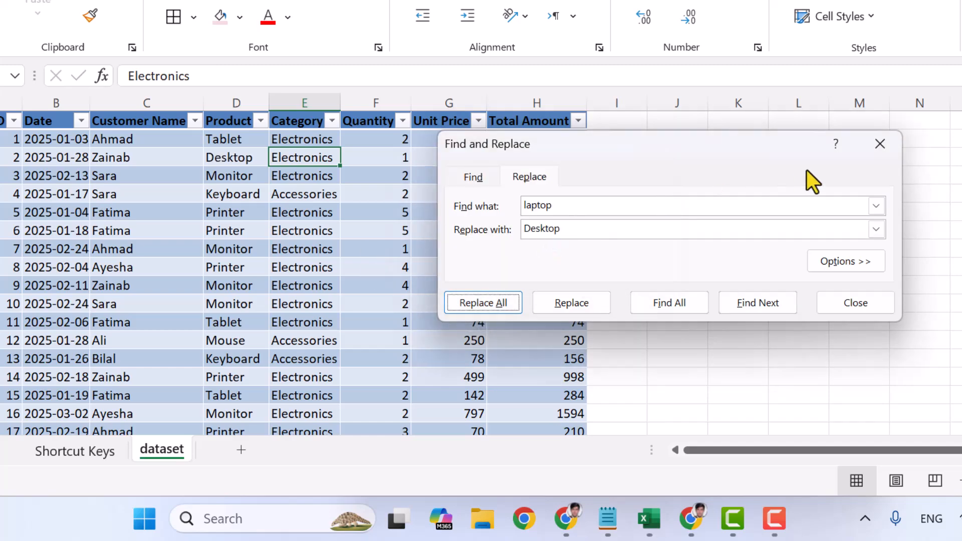
pyautogui.click(876, 151)
# - Check the replaced Product entries in cells D3 and D19 of the dataset sheet
pyautogui.click(232, 157)
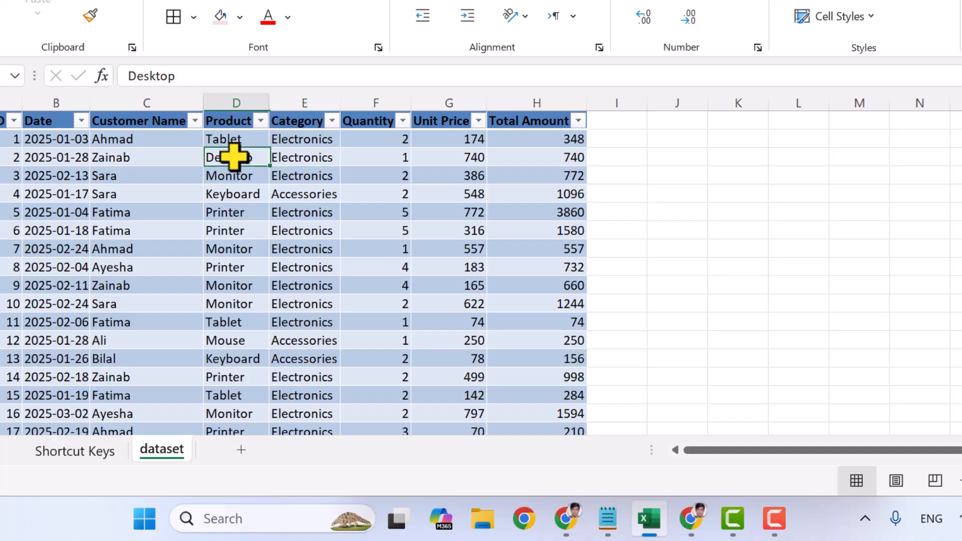
pyautogui.scroll(-1, 243, 341)
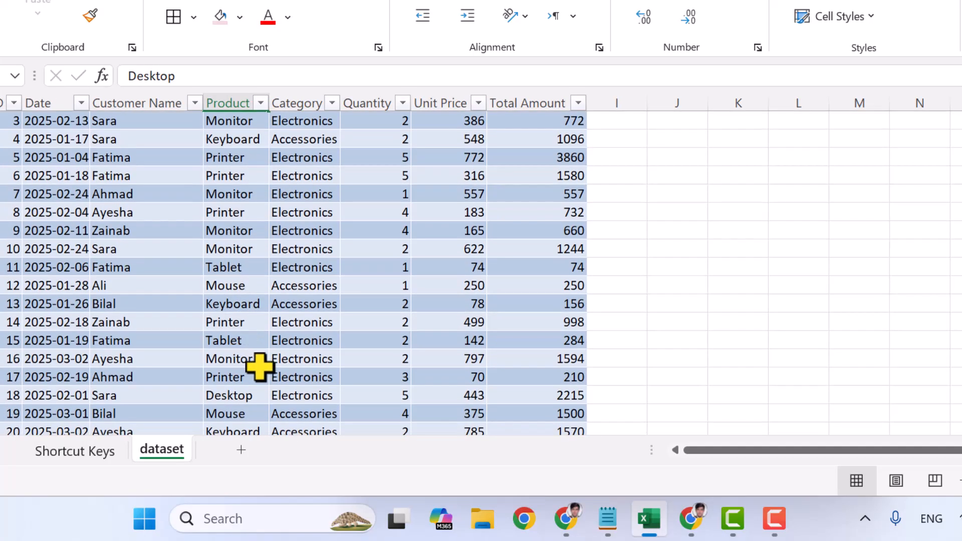
pyautogui.click(245, 395)
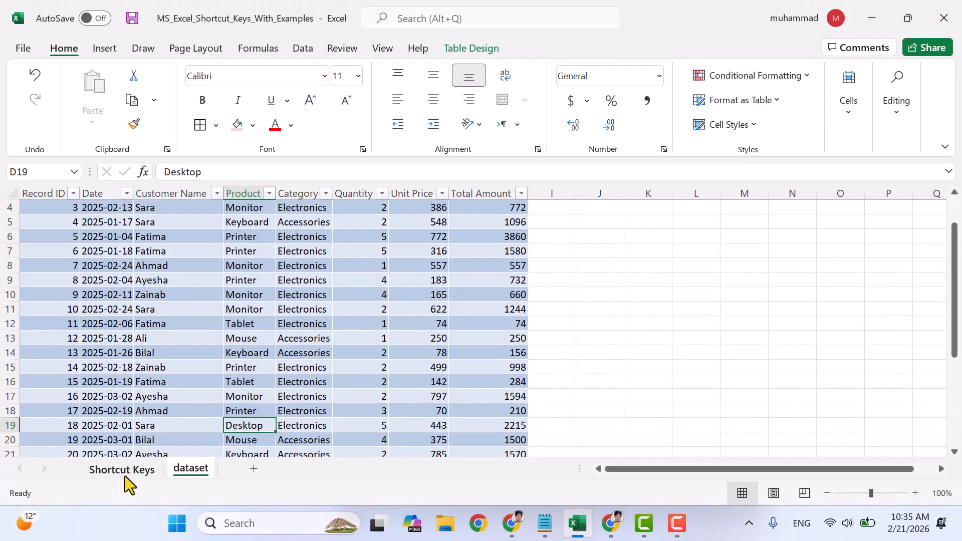
# - From the Shortcut Keys sheet, create a new blank workbook and close it
pyautogui.click(74, 451)
pyautogui.click(316, 337)
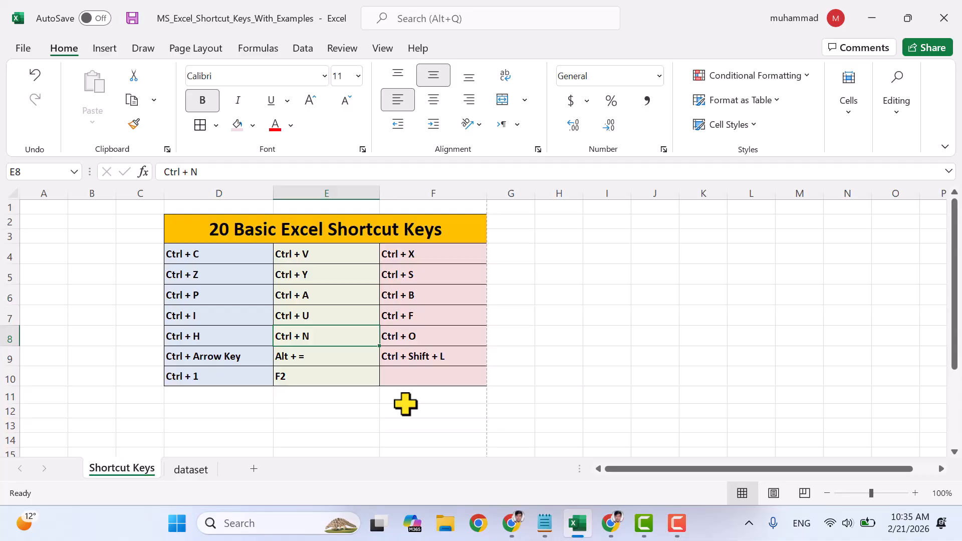
pyautogui.hotkey('ctrl', 'n')
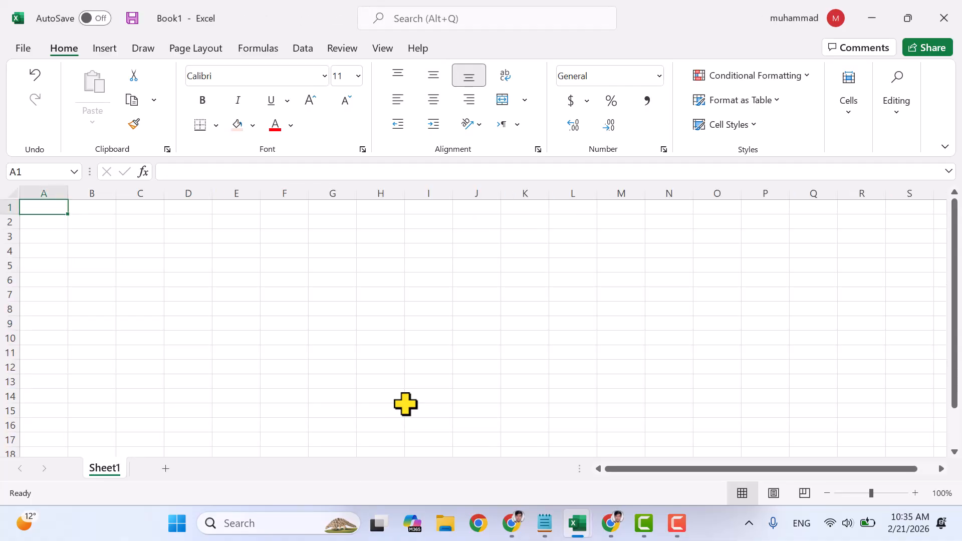
pyautogui.scroll(-3, 443, 331)
pyautogui.scroll(4, 451, 330)
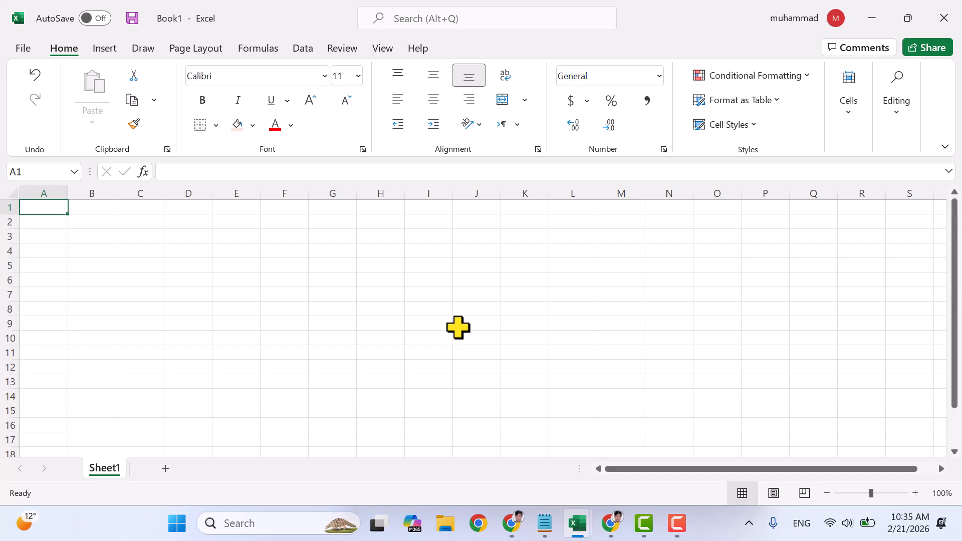
pyautogui.click(940, 25)
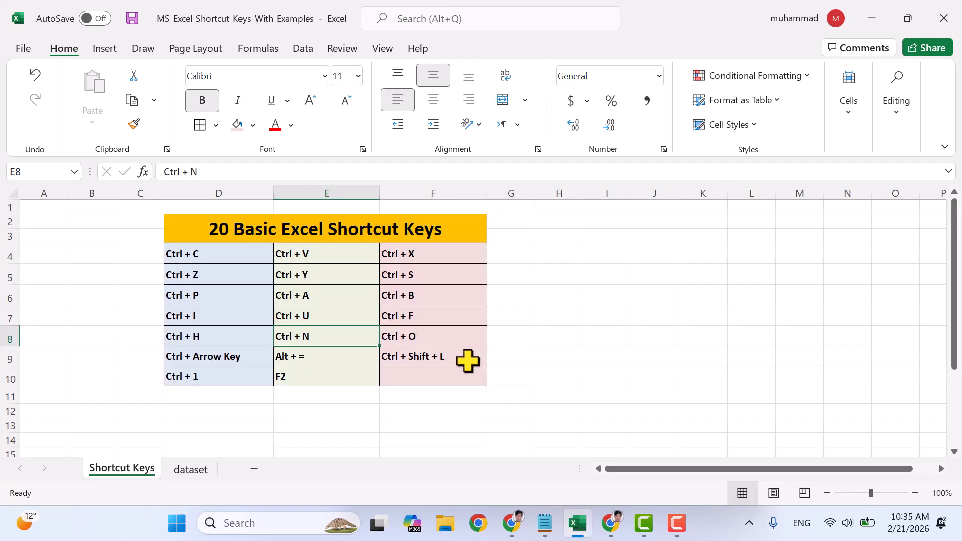
# - Look at the list of recent workbooks available to open and return to the Shortcut Keys sheet
pyautogui.click(408, 337)
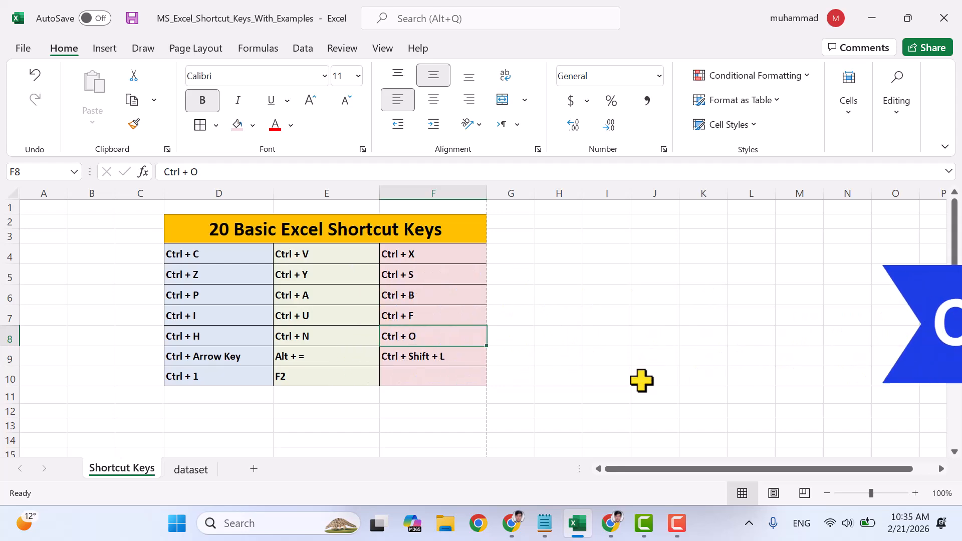
pyautogui.hotkey('ctrl', 'o')
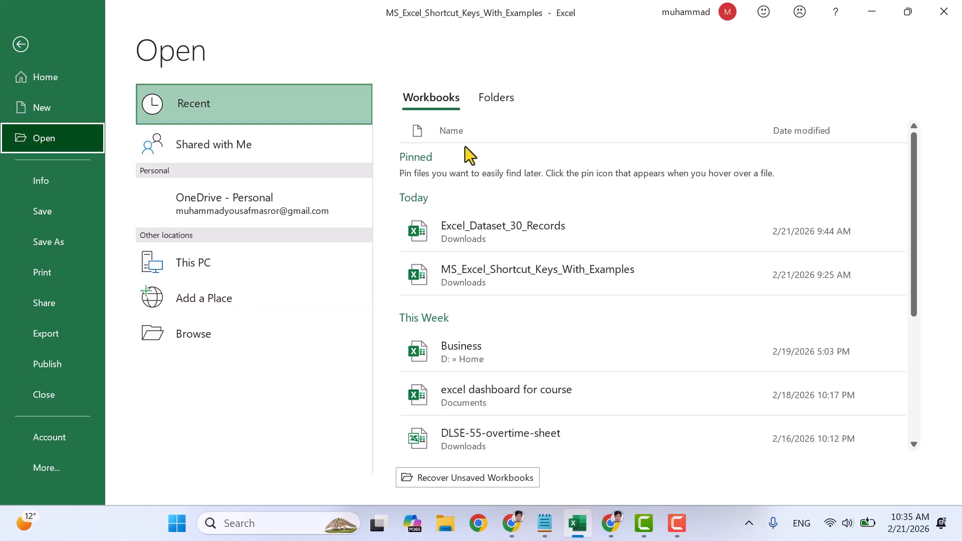
pyautogui.click(20, 44)
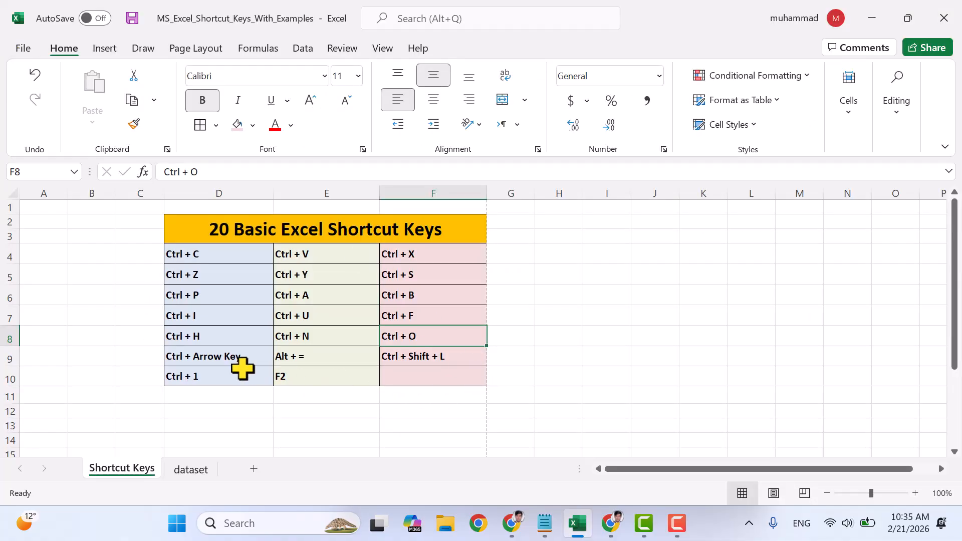
# - Starting at cell E7 of the shortcut list, jump along its edges to F7, D7, D4 and D10
pyautogui.click(199, 354)
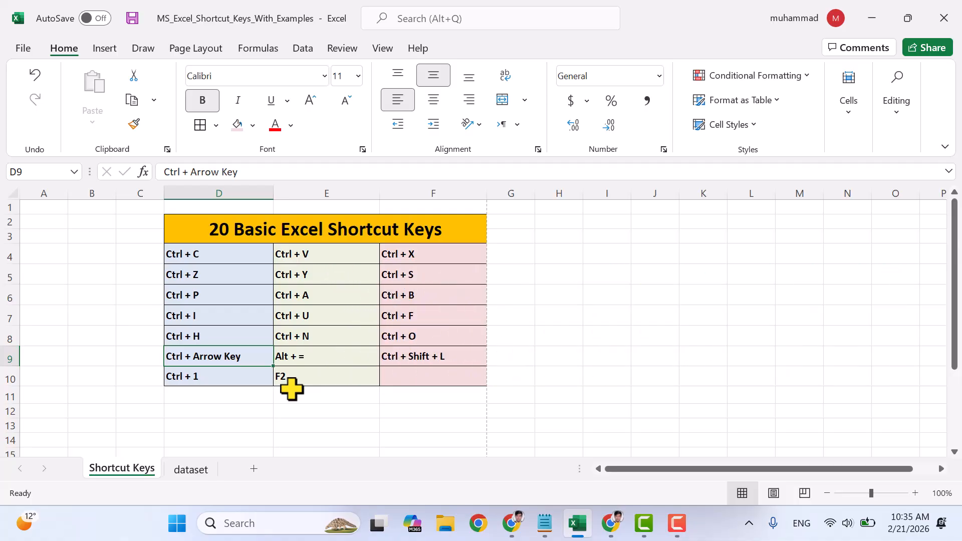
pyautogui.moveTo(217, 238); pyautogui.dragTo(349, 363)
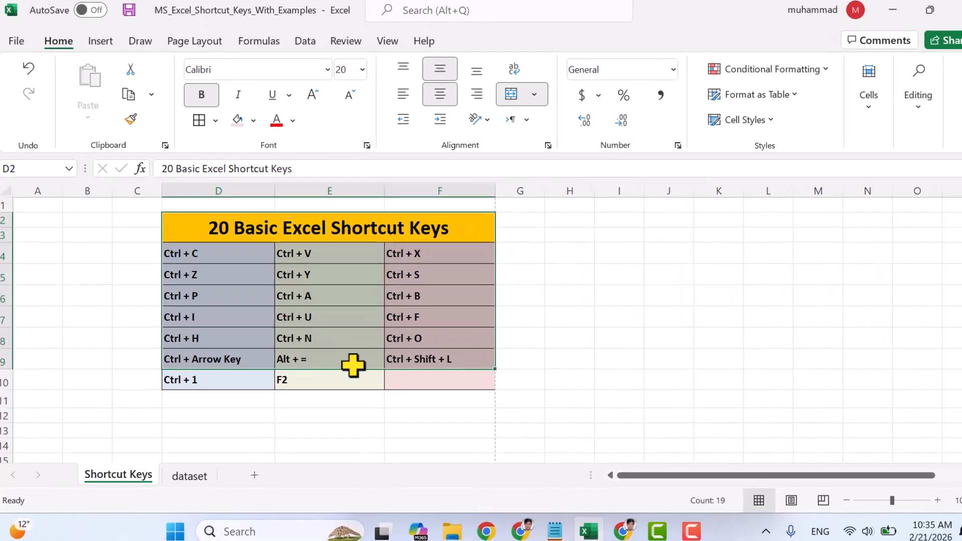
pyautogui.click(319, 315)
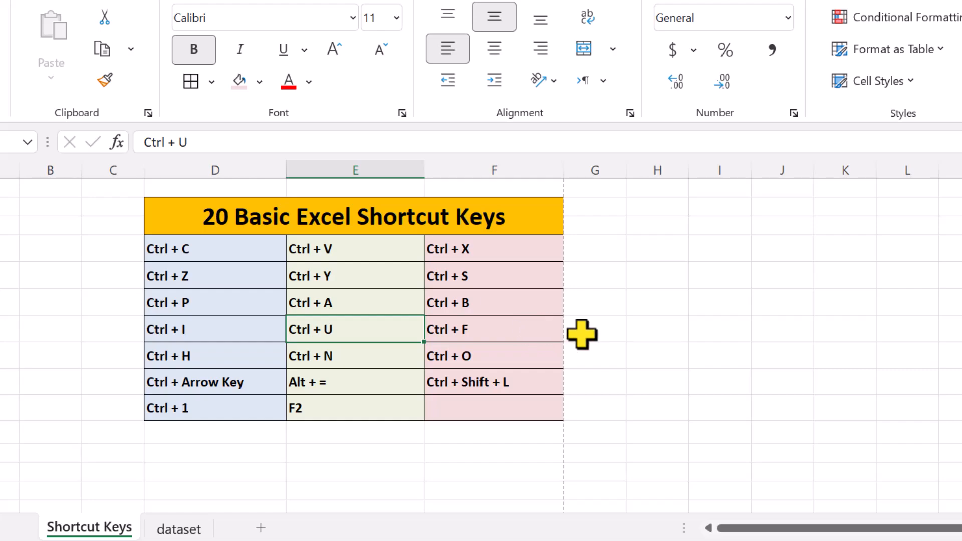
pyautogui.press('Right')
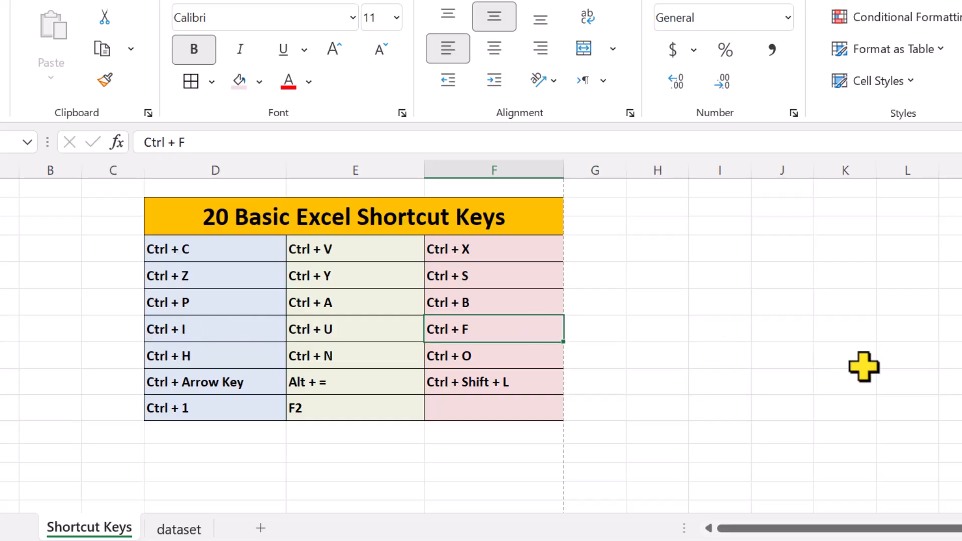
pyautogui.press('Left')
pyautogui.press('Left')
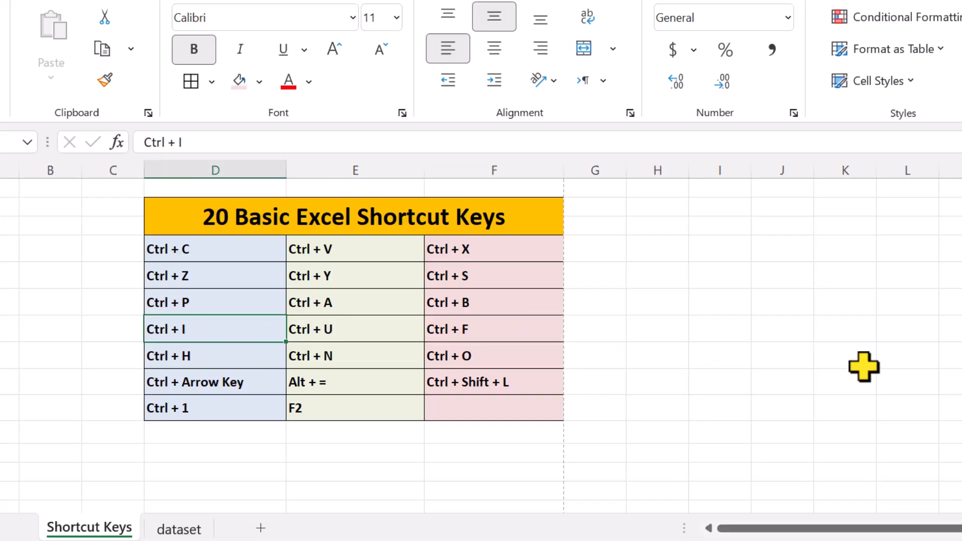
pyautogui.press('Up')
pyautogui.press('Up')
pyautogui.press('Up')
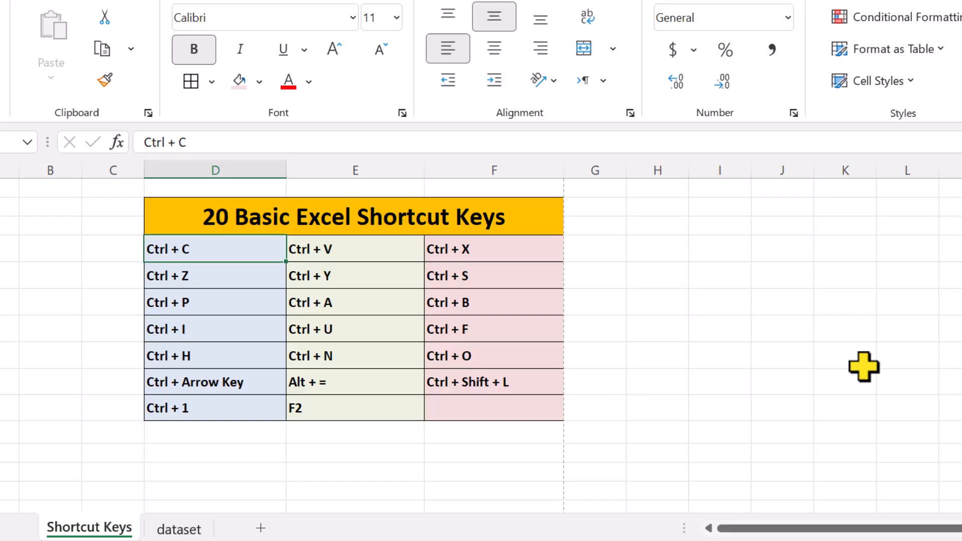
pyautogui.hotkey('ctrl', 'Down')
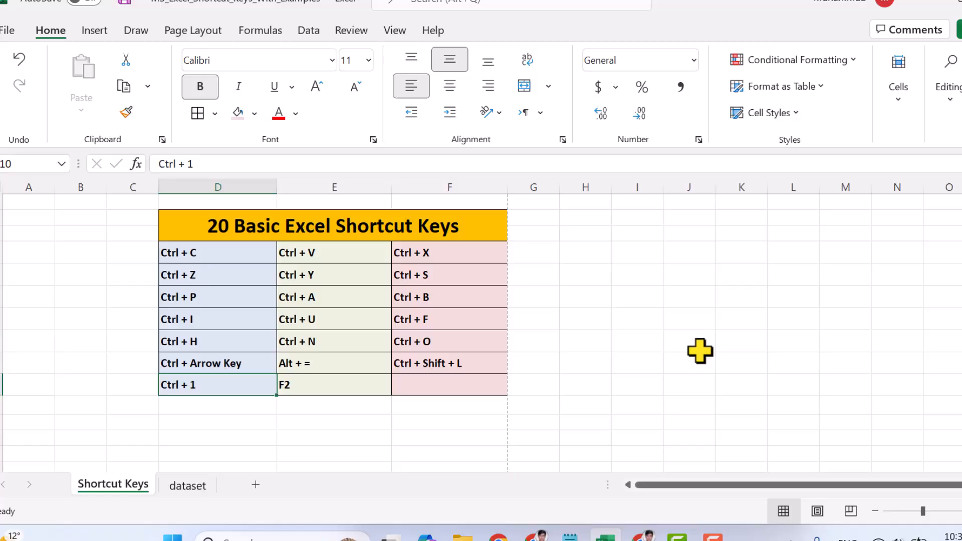
# - From cell D6 of the dataset sheet, jump along the table's edges to H31, H1 and A1
pyautogui.scroll(-2, 701, 366)
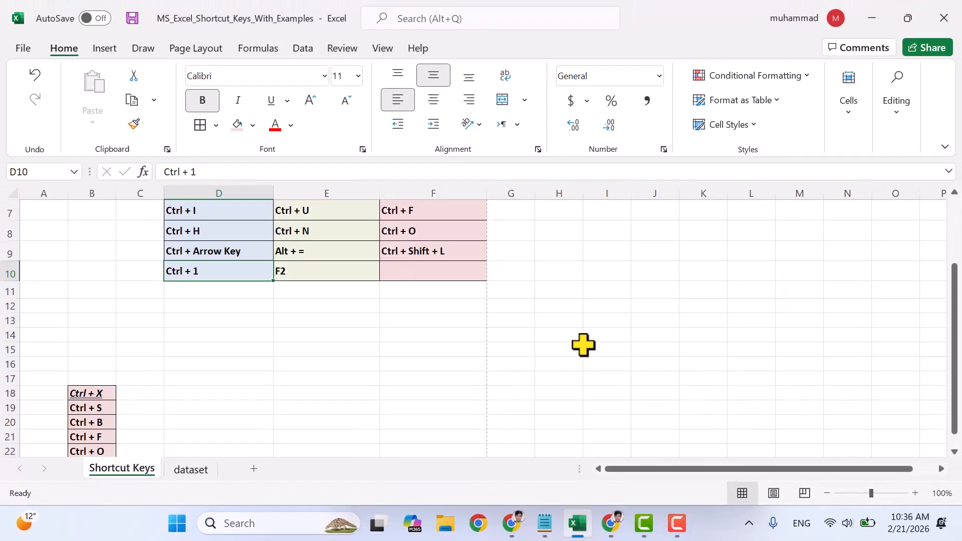
pyautogui.click(191, 469)
pyautogui.click(248, 237)
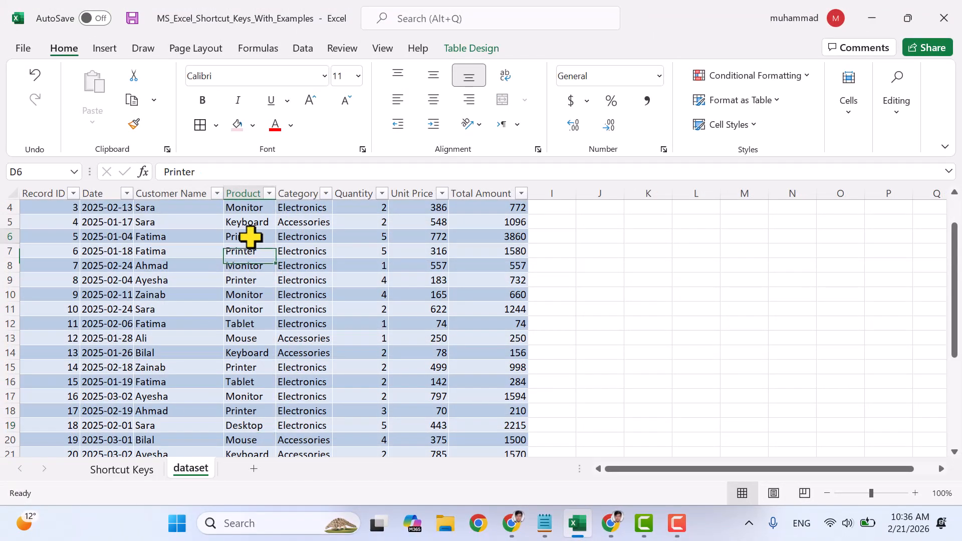
pyautogui.hotkey('ctrl', 'Right')
pyautogui.hotkey('ctrl', 'Down')
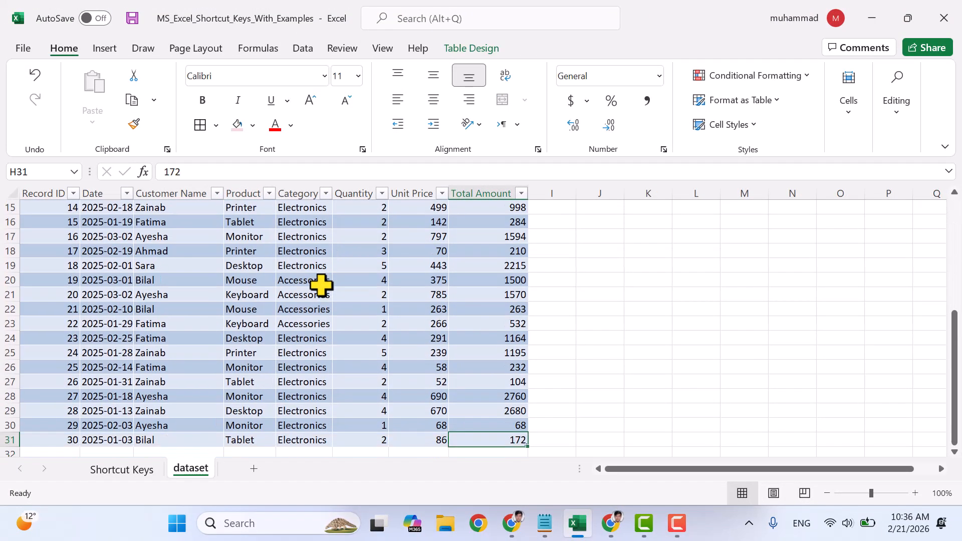
pyautogui.hotkey('ctrl', 'Up')
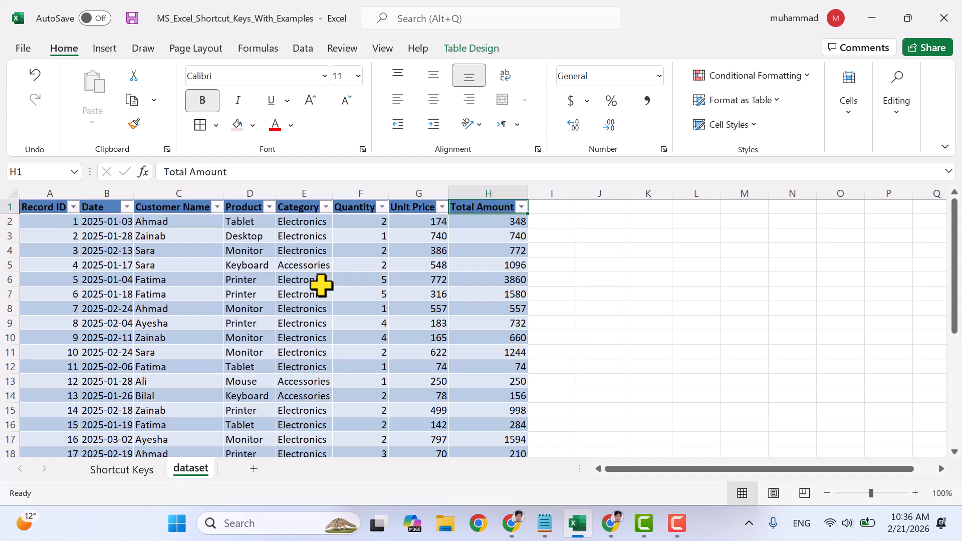
pyautogui.hotkey('ctrl', 'Left')
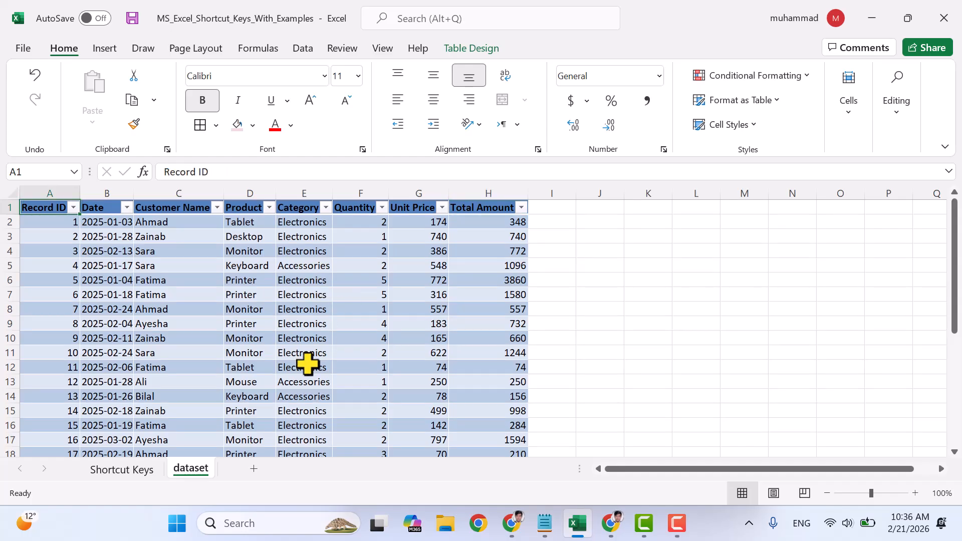
# - From empty cell C41 below the dataset table, jump to the sheet's last column and back to column A
pyautogui.scroll(-10, 685, 337)
pyautogui.click(160, 349)
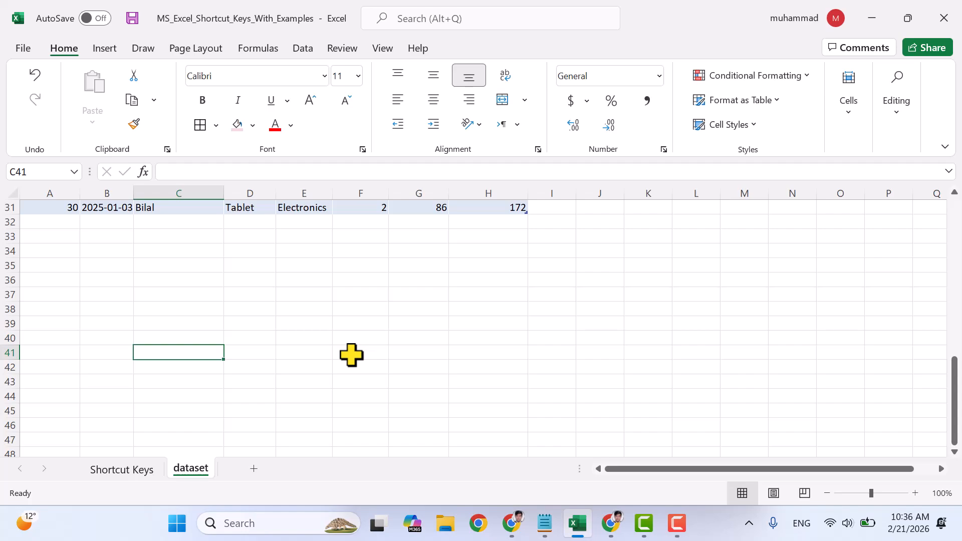
pyautogui.hotkey('ctrl', 'Right')
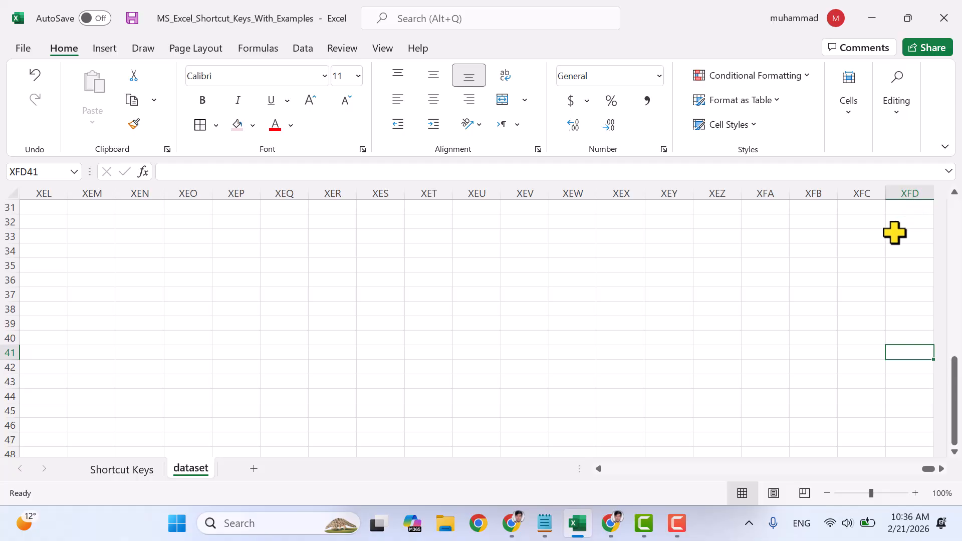
pyautogui.hotkey('ctrl', 'Left')
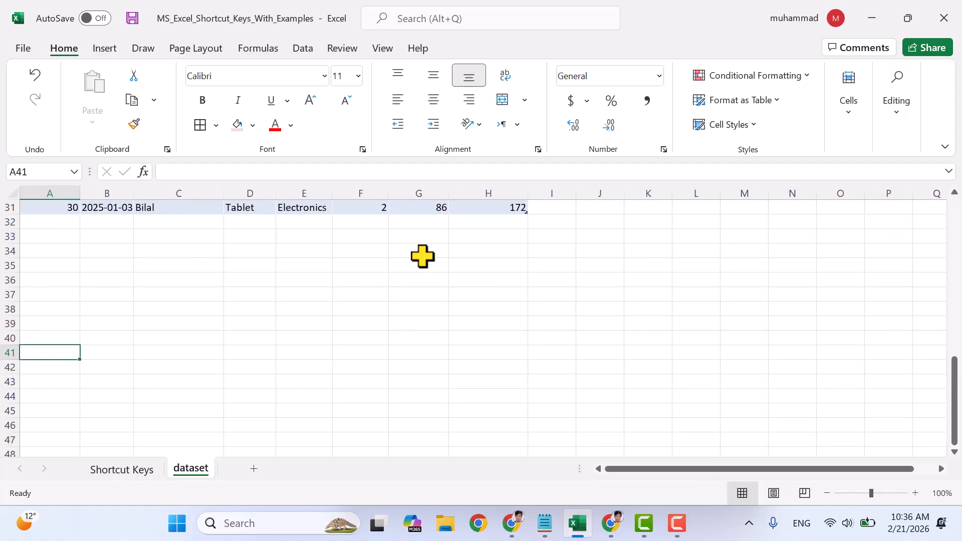
pyautogui.scroll(10, 35, 283)
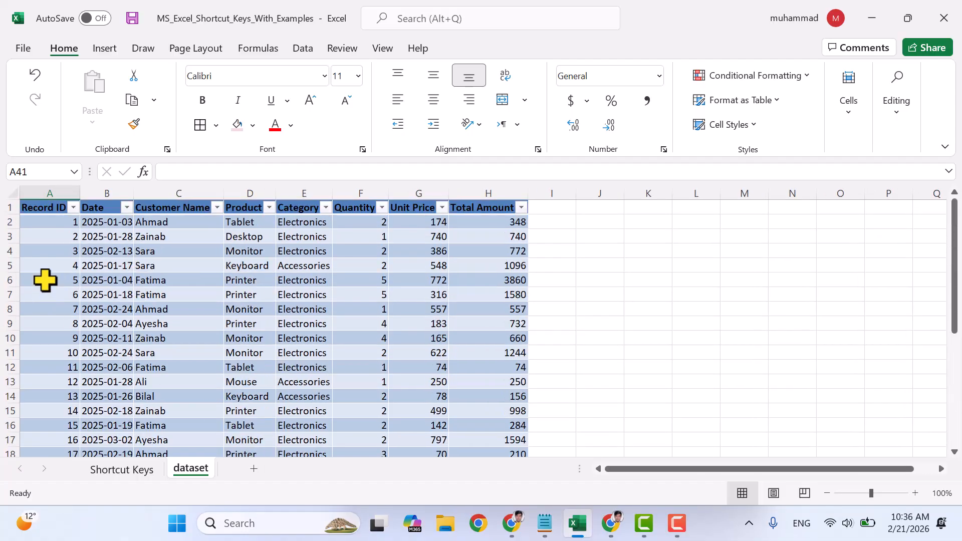
# - Add an automatic sum of the Total Amount column in cell H32, directly below the dataset table
pyautogui.click(122, 469)
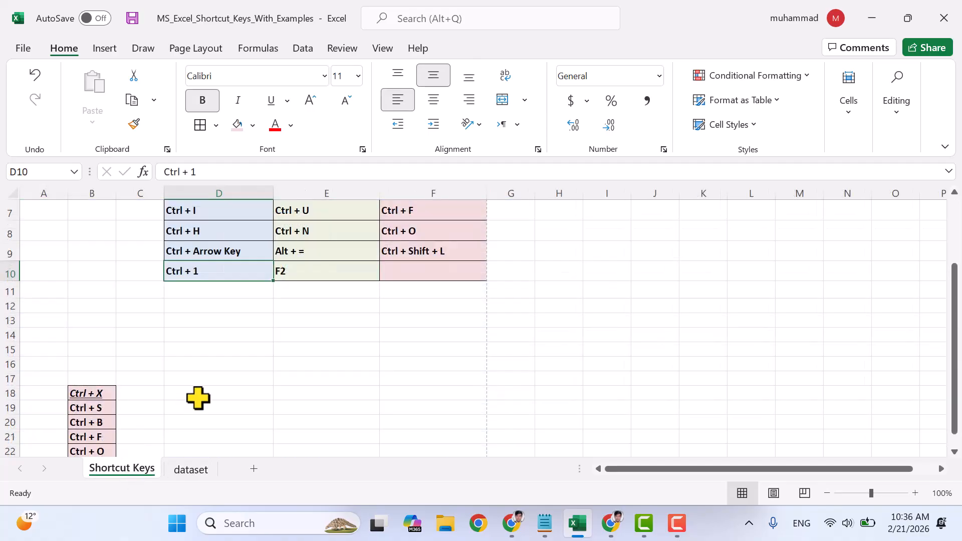
pyautogui.scroll(2, 301, 311)
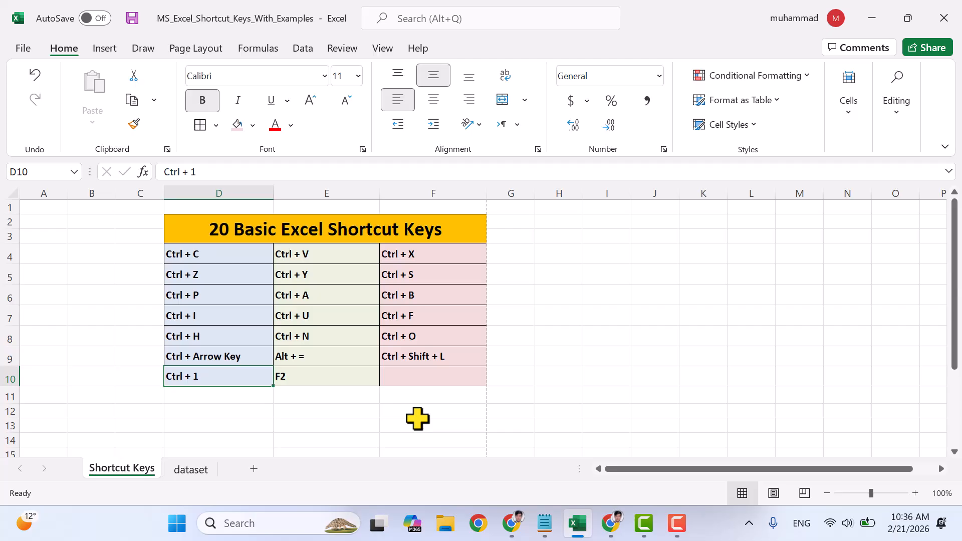
pyautogui.click(189, 470)
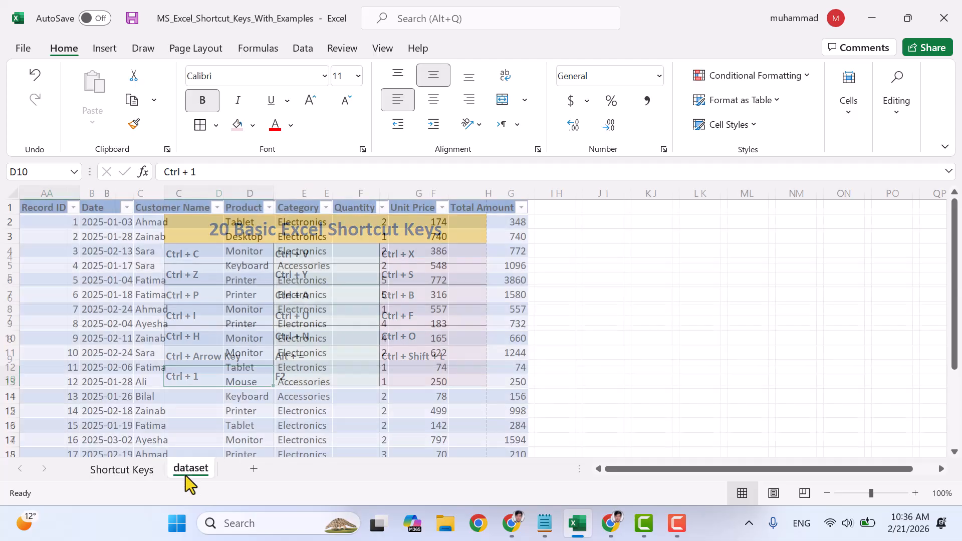
pyautogui.scroll(2, 483, 311)
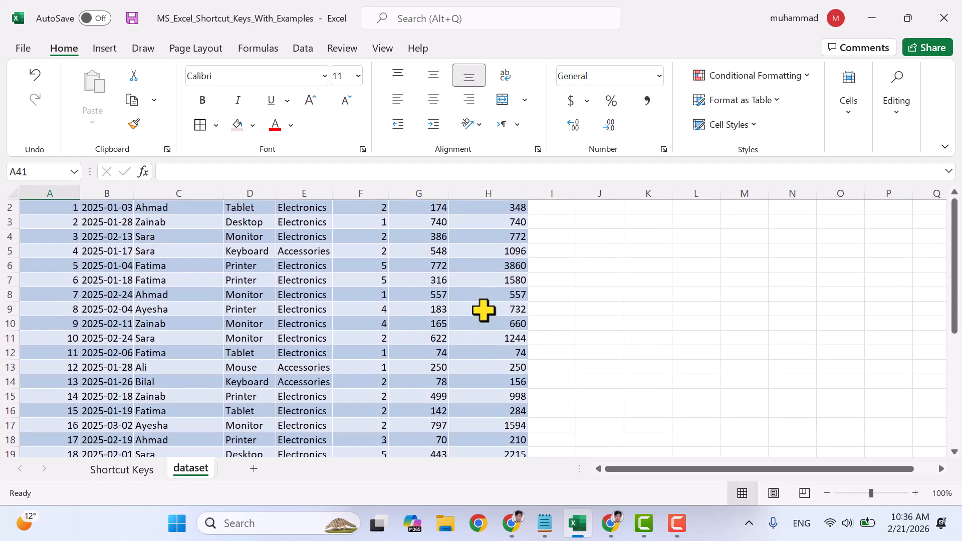
pyautogui.moveTo(500, 231); pyautogui.dragTo(522, 408)
pyautogui.scroll(-7, 518, 409)
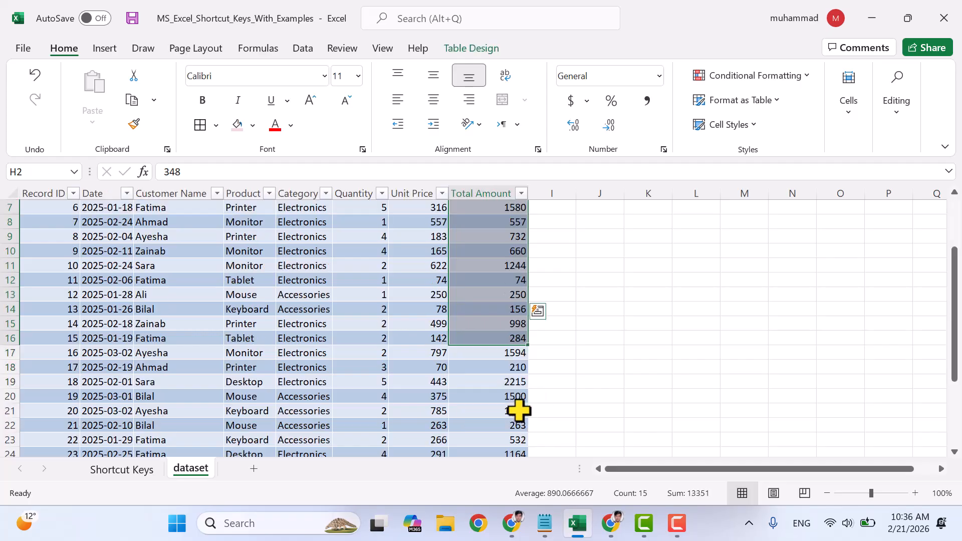
pyautogui.click(518, 359)
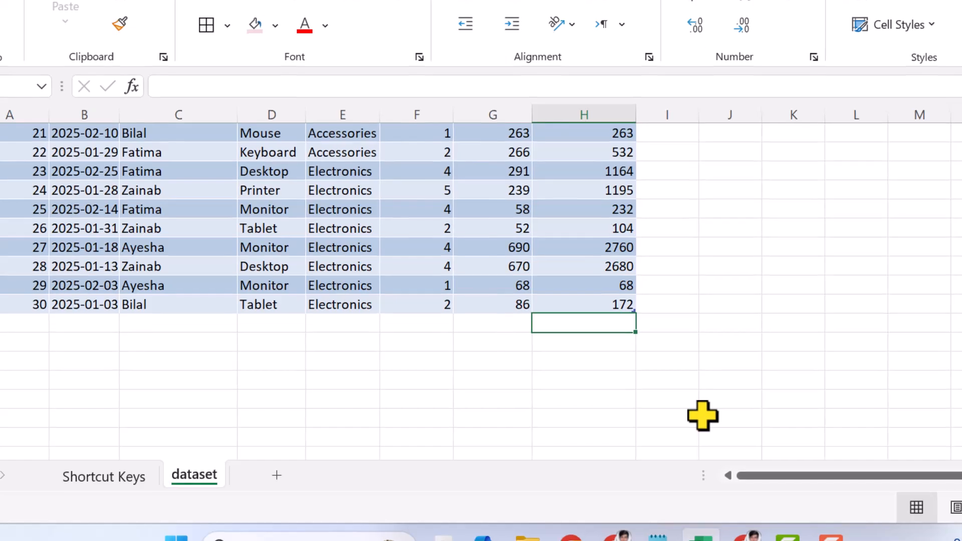
pyautogui.hotkey('ctrl', 'shift', 't')
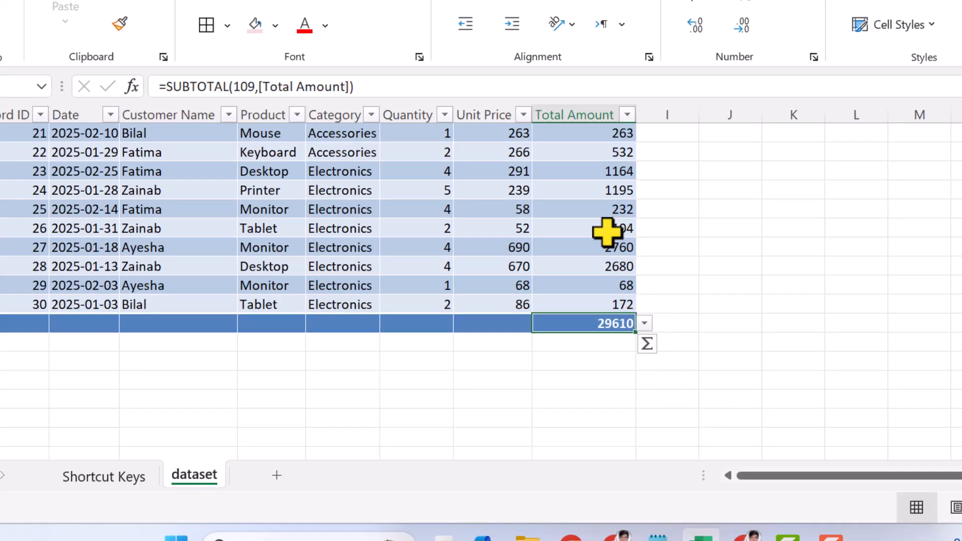
# - Check the summed Total Amount values against the total cell H32 and its formula
pyautogui.scroll(6, 621, 190)
pyautogui.moveTo(601, 144); pyautogui.dragTo(621, 378)
pyautogui.scroll(-6, 622, 378)
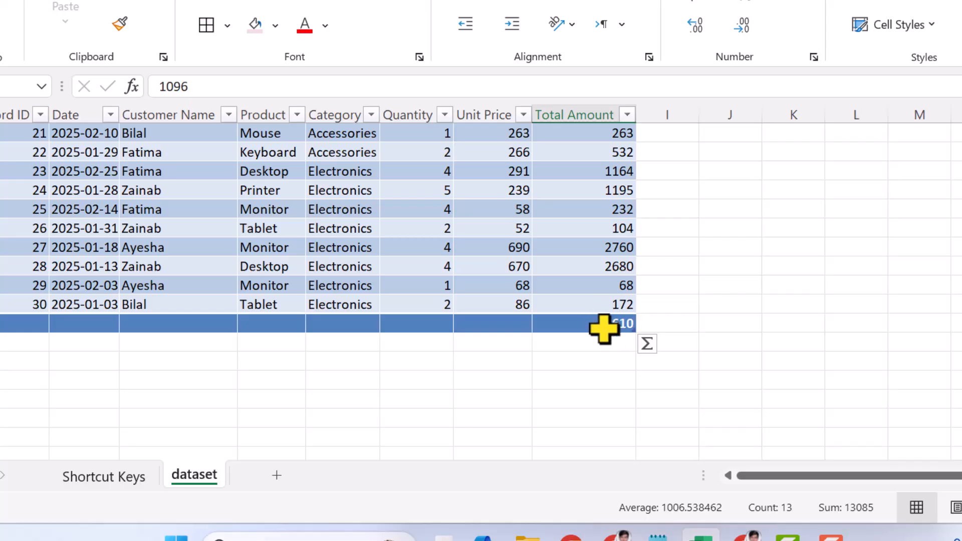
pyautogui.click(607, 326)
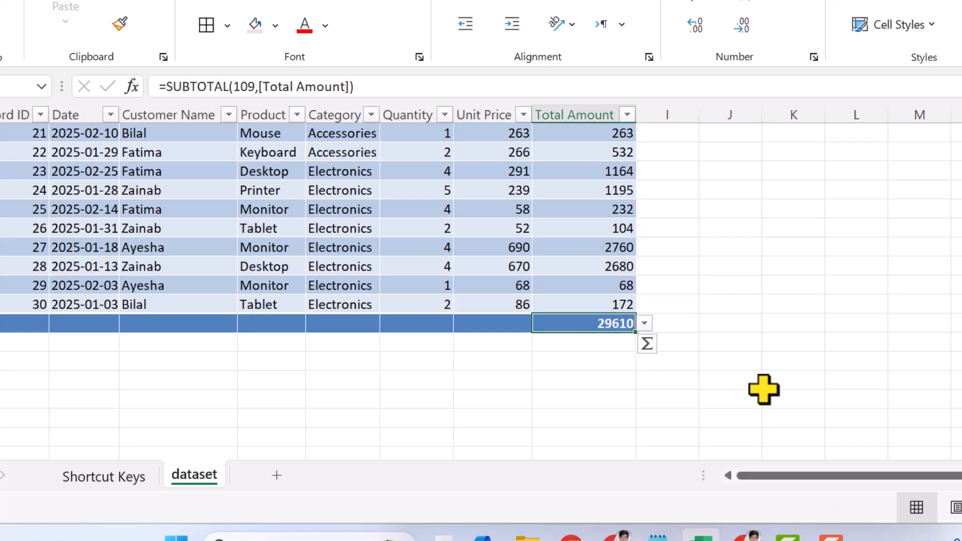
# - Add an automatic sum of the Quantity column in total row cell F32 of the dataset table
pyautogui.scroll(4, 764, 389)
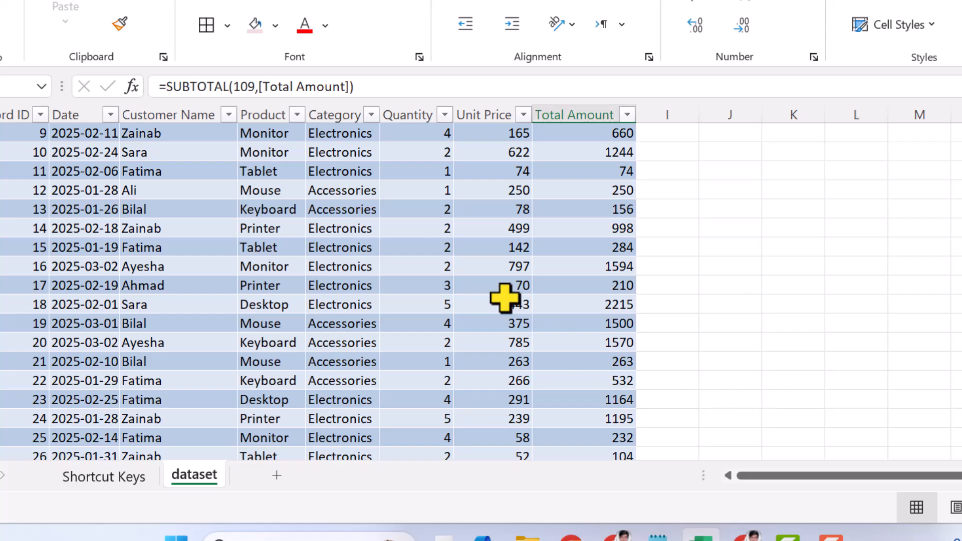
pyautogui.click(443, 188)
pyautogui.scroll(-3, 493, 350)
pyautogui.scroll(-1, 499, 371)
pyautogui.click(423, 325)
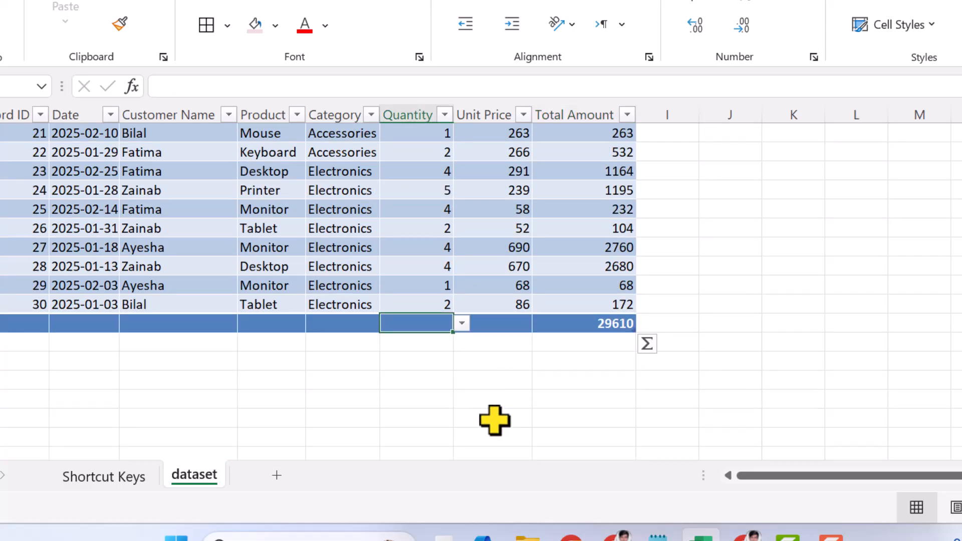
pyautogui.hotkey('alt', '=')
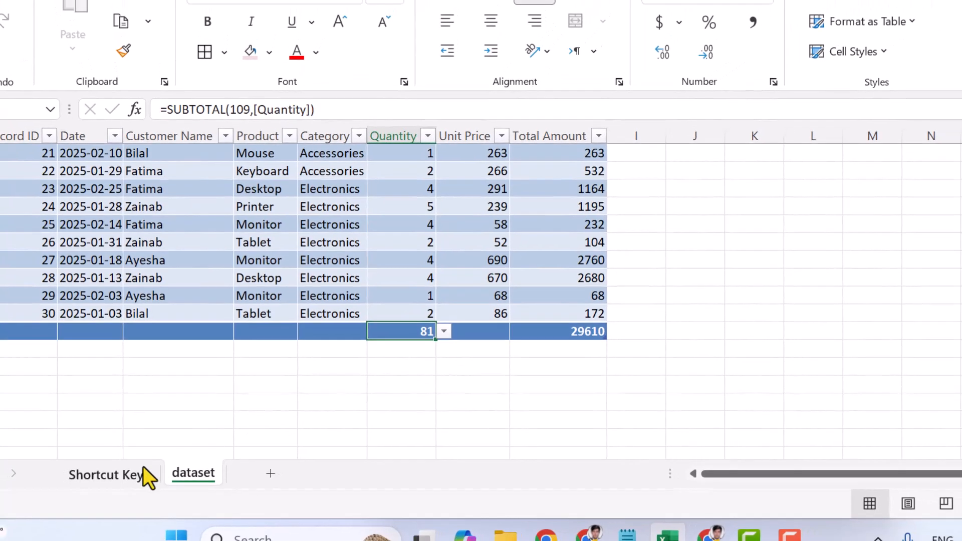
# - Turn the dataset table's header filters off and back on with cell E9 selected
pyautogui.click(108, 476)
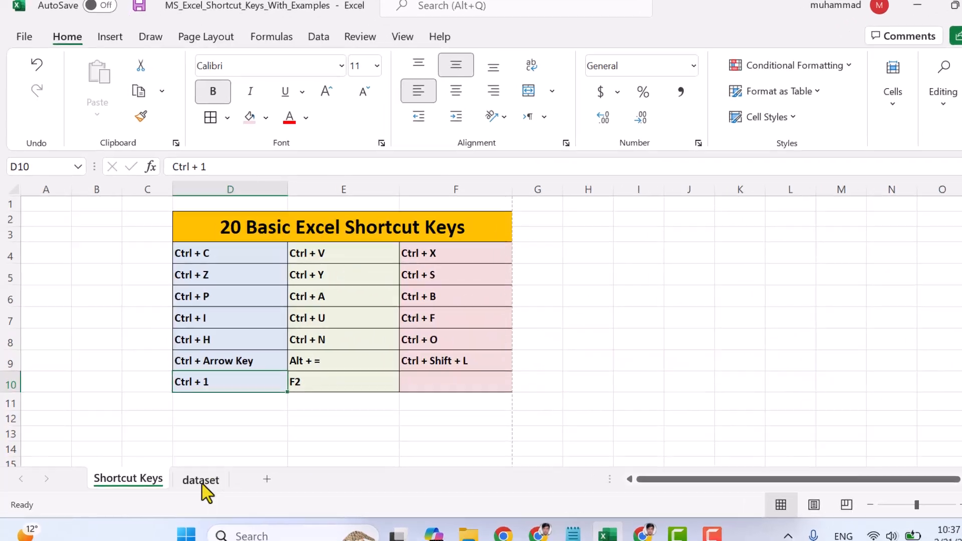
pyautogui.click(201, 481)
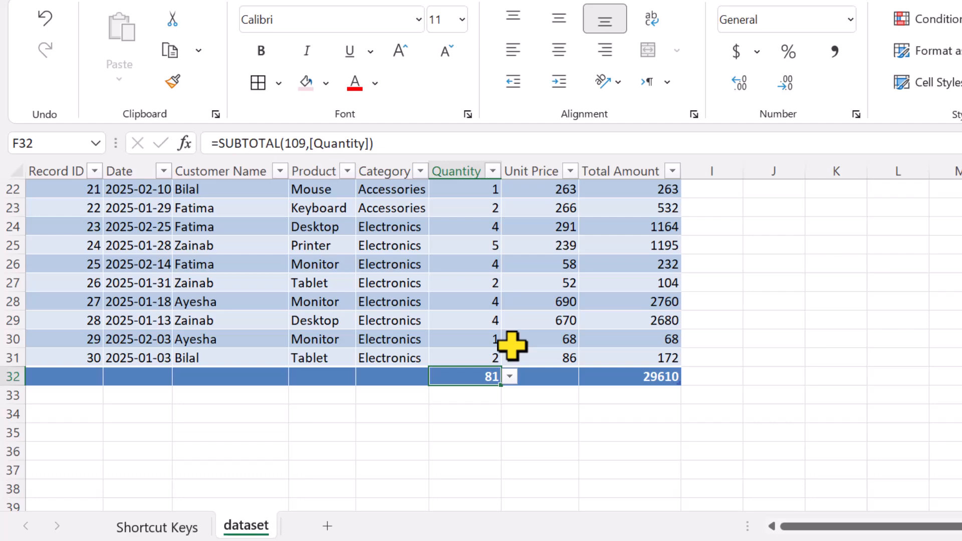
pyautogui.click(472, 264)
pyautogui.scroll(7, 473, 266)
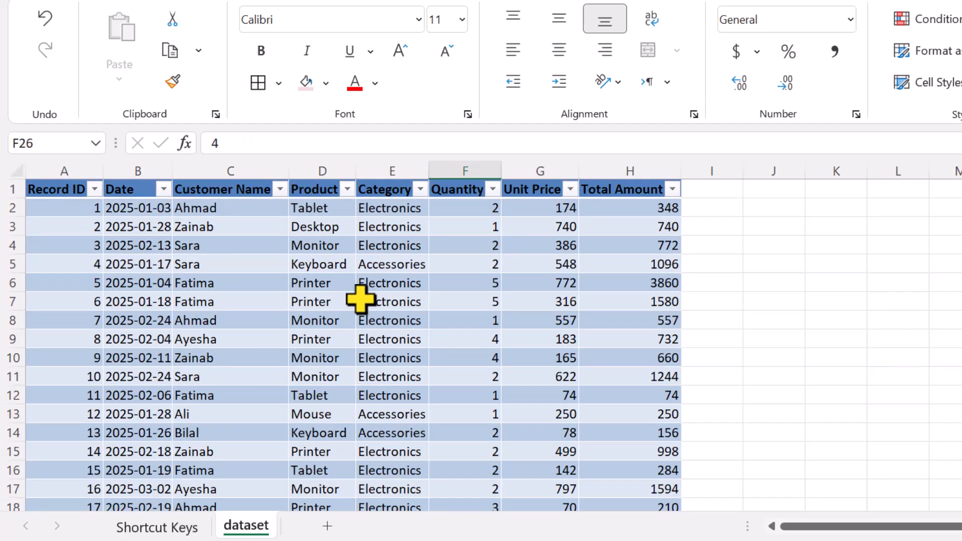
pyautogui.click(368, 336)
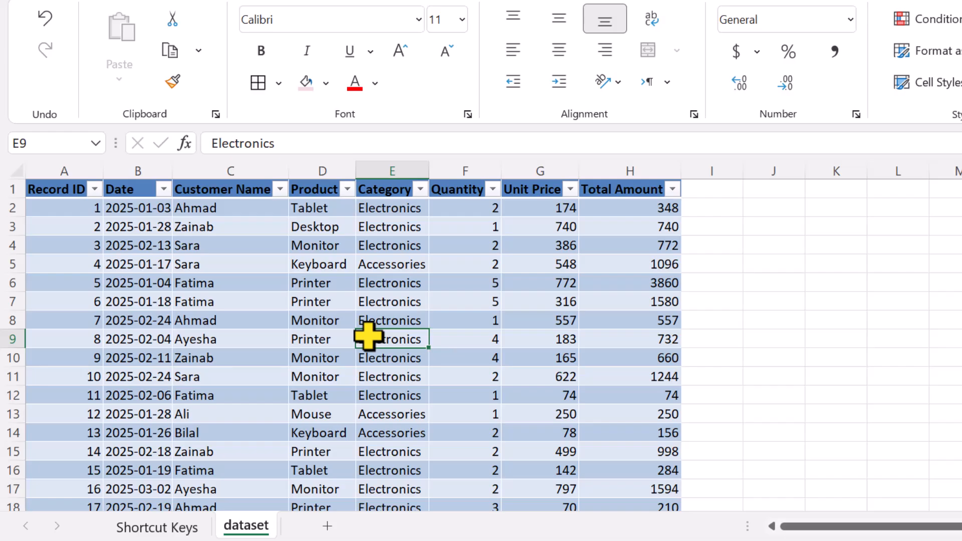
pyautogui.hotkey('ctrl', 'shift', 'l')
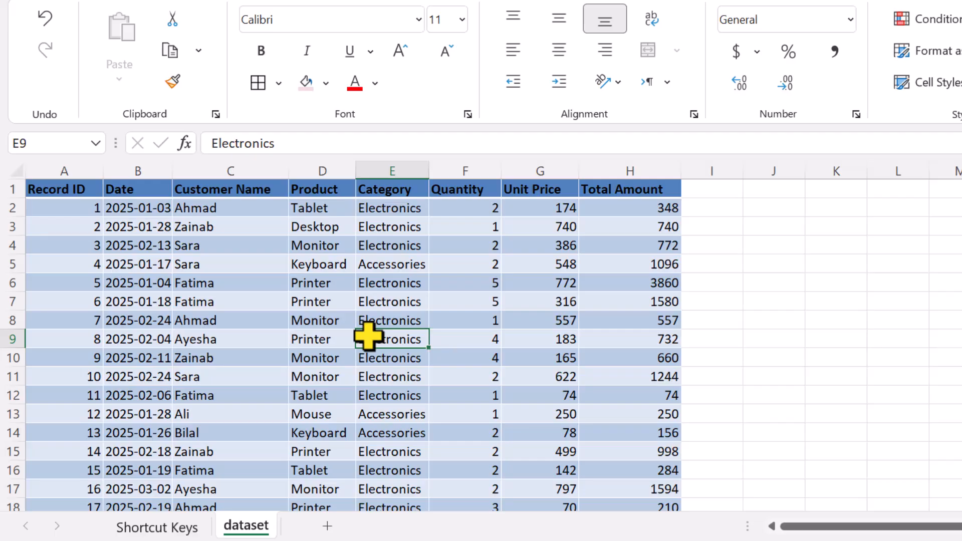
pyautogui.hotkey('ctrl', 'shift', 'l')
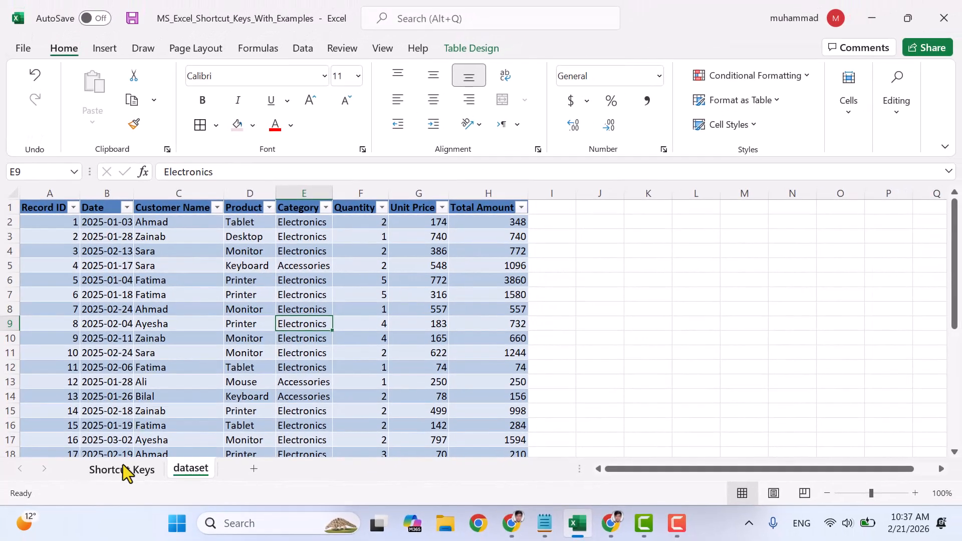
# - Open Format Cells for cell B20 on the Shortcut Keys sheet, review its Border, Fill and Number settings, and close it
pyautogui.click(156, 527)
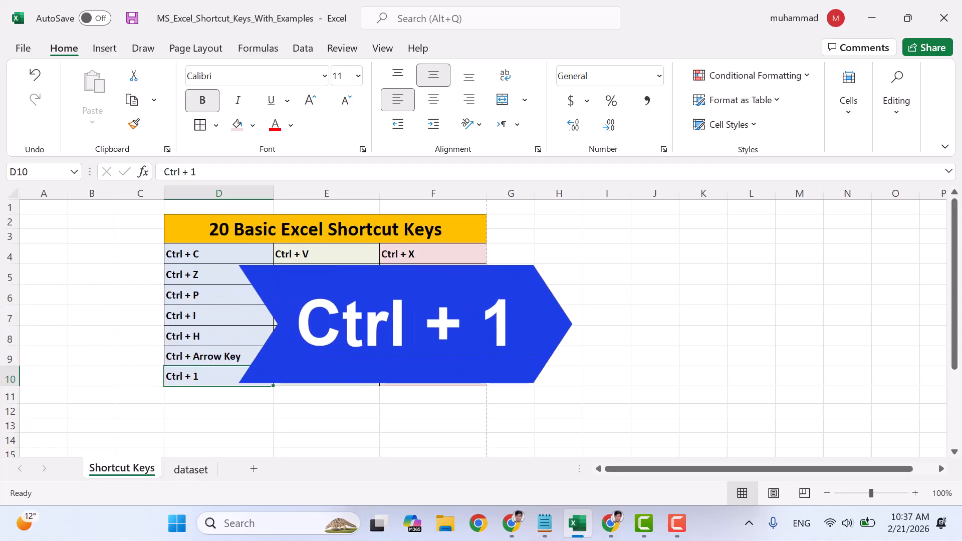
pyautogui.scroll(-4, 351, 359)
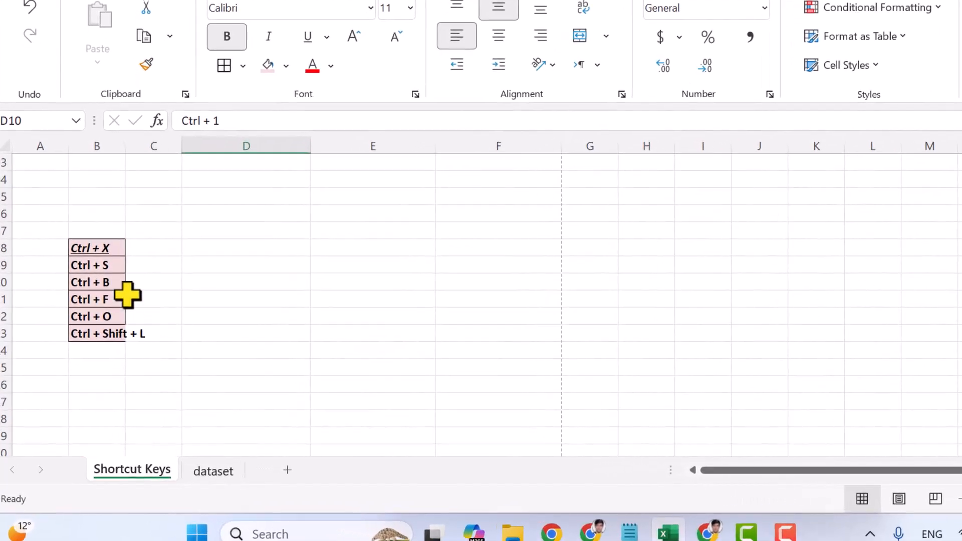
pyautogui.click(94, 309)
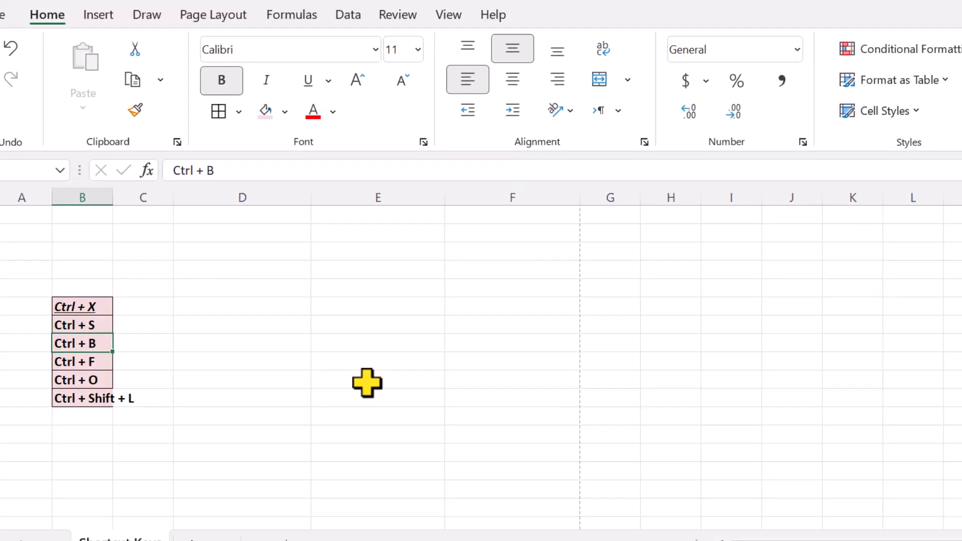
pyautogui.hotkey('ctrl', '1')
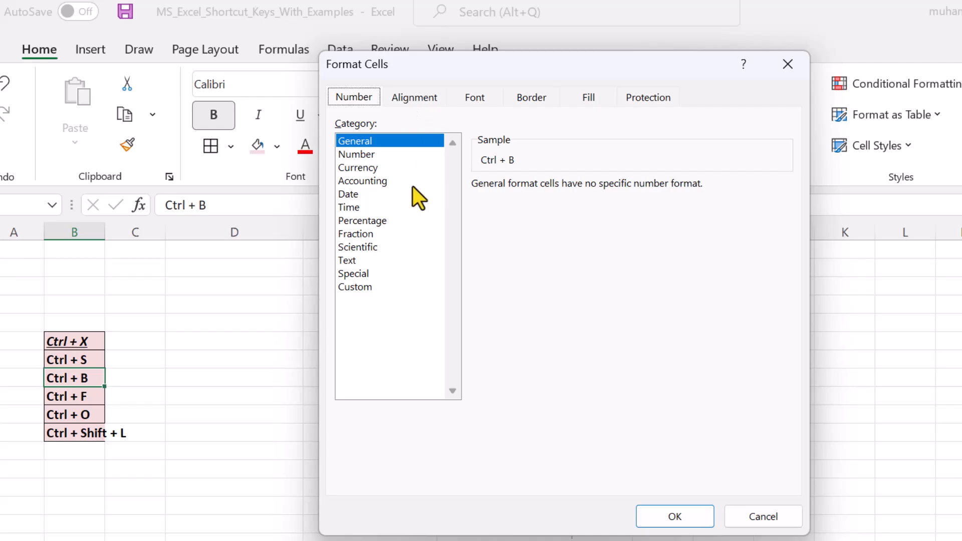
pyautogui.click(537, 93)
pyautogui.click(587, 96)
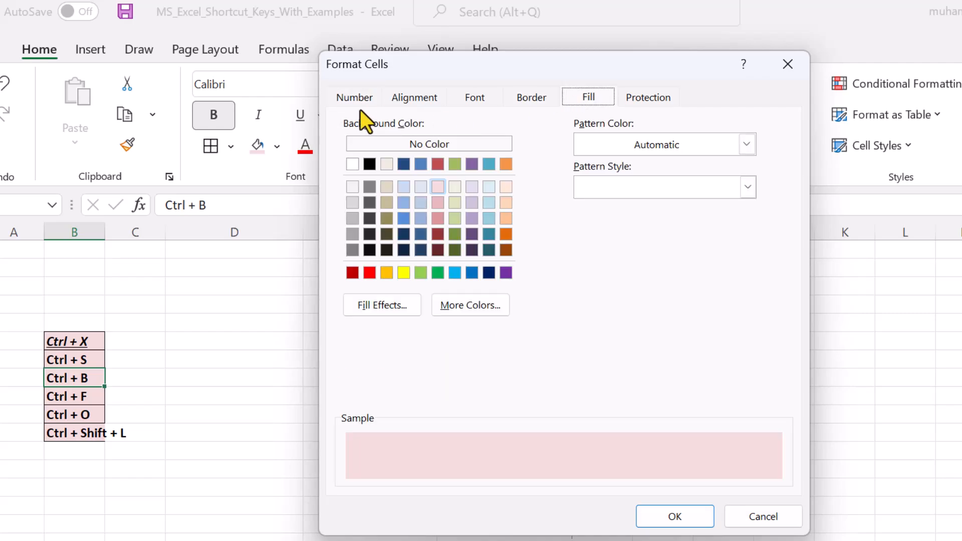
pyautogui.click(353, 98)
pyautogui.click(786, 64)
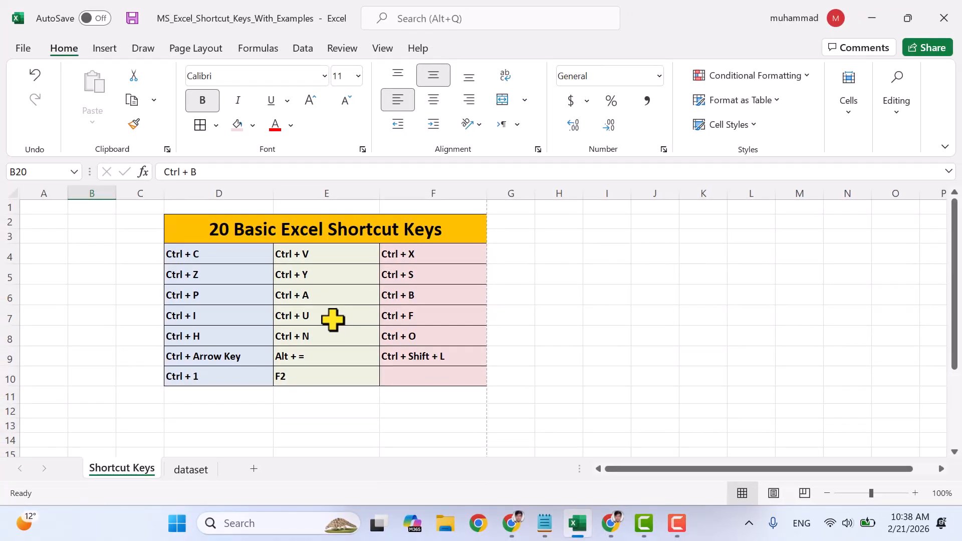
# - Open cells E8 and F8 of the shortcut list for in-cell editing in turn, and leave editing with empty cell F12 selected
pyautogui.click(298, 379)
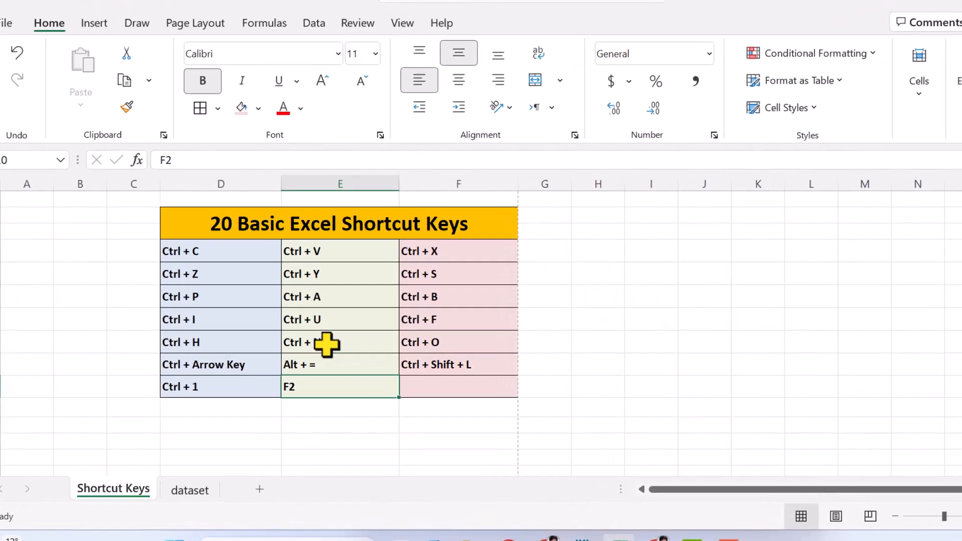
pyautogui.click(315, 337)
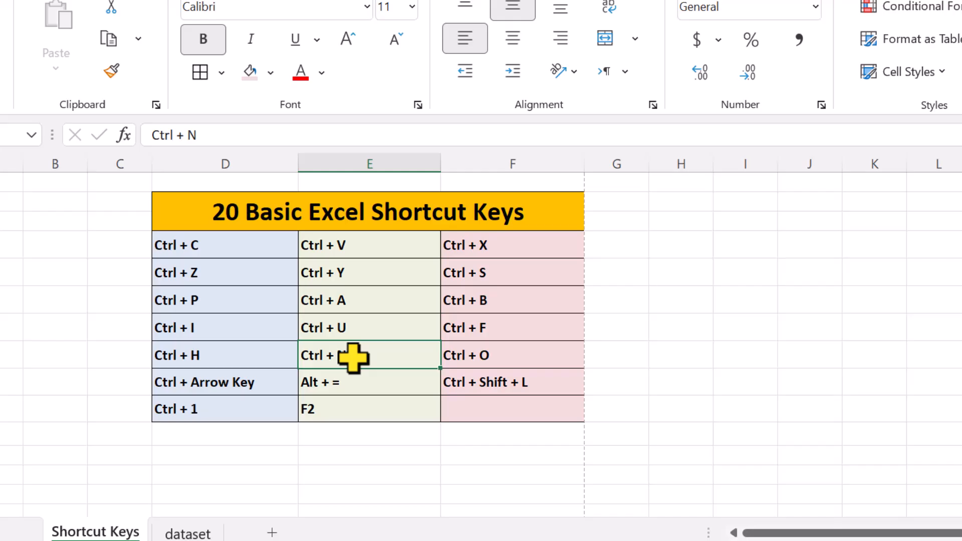
pyautogui.press('F2')
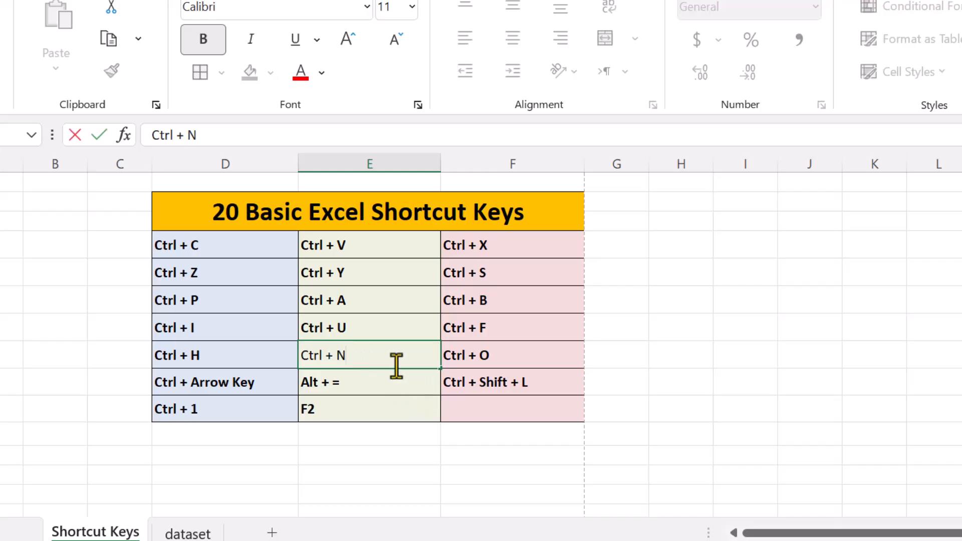
pyautogui.click(458, 354)
pyautogui.press('F2')
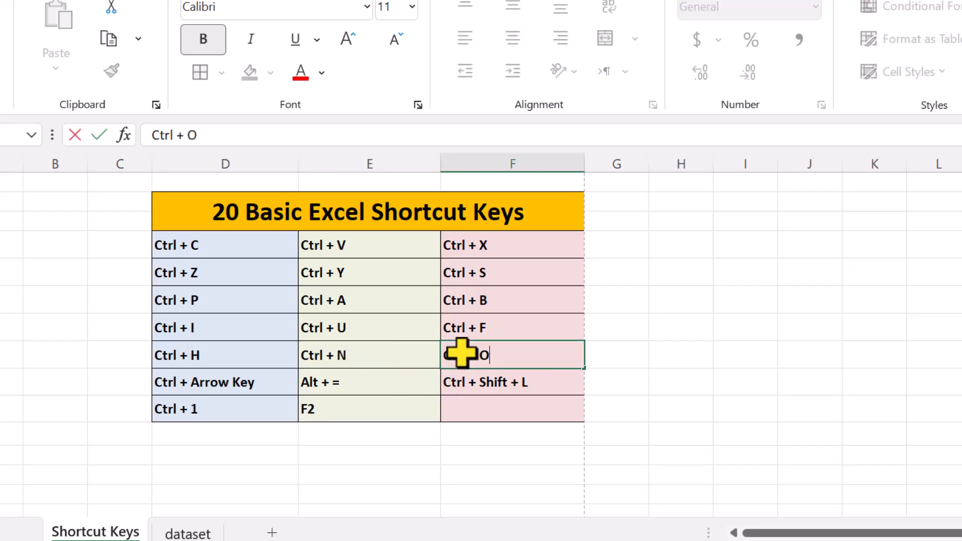
pyautogui.click(524, 385)
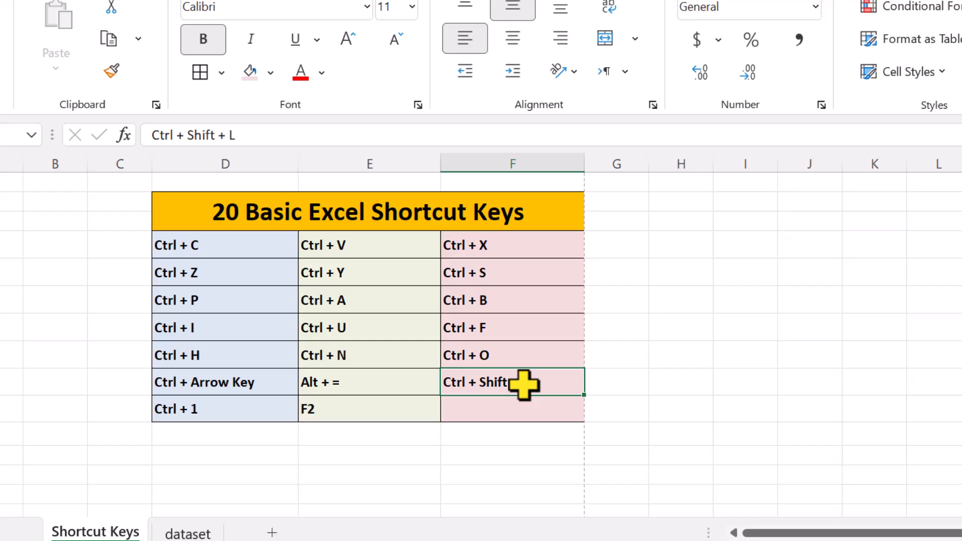
pyautogui.click(534, 454)
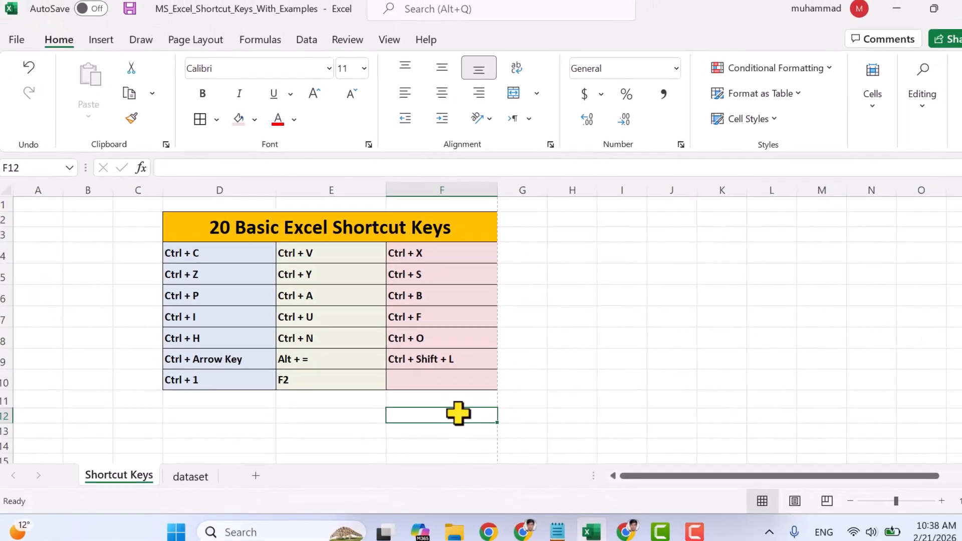
pyautogui.scroll(-2, 493, 404)
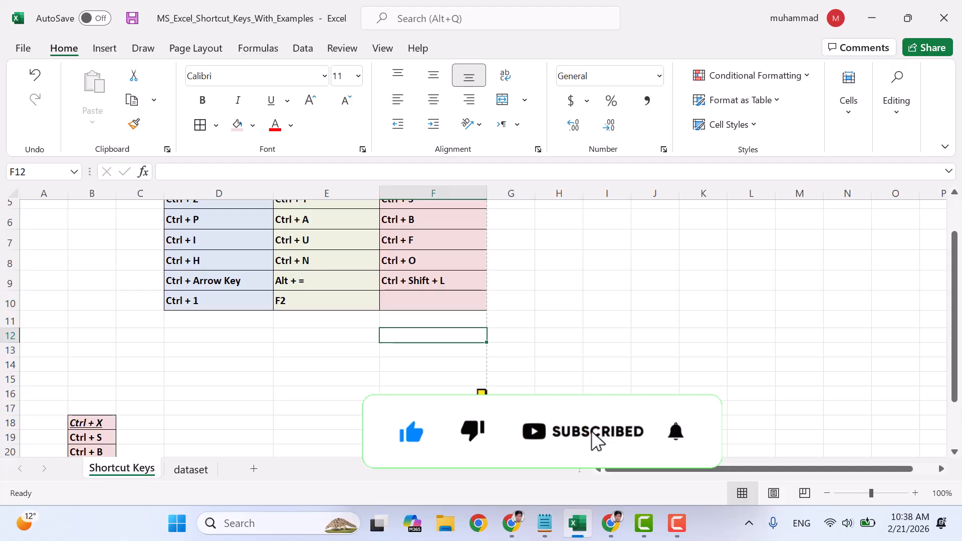
pyautogui.scroll(2, 678, 431)
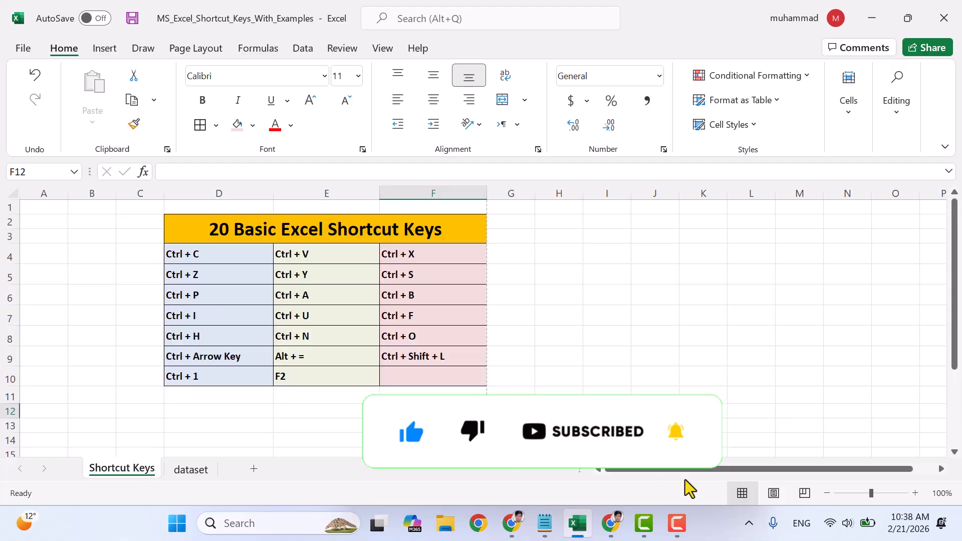